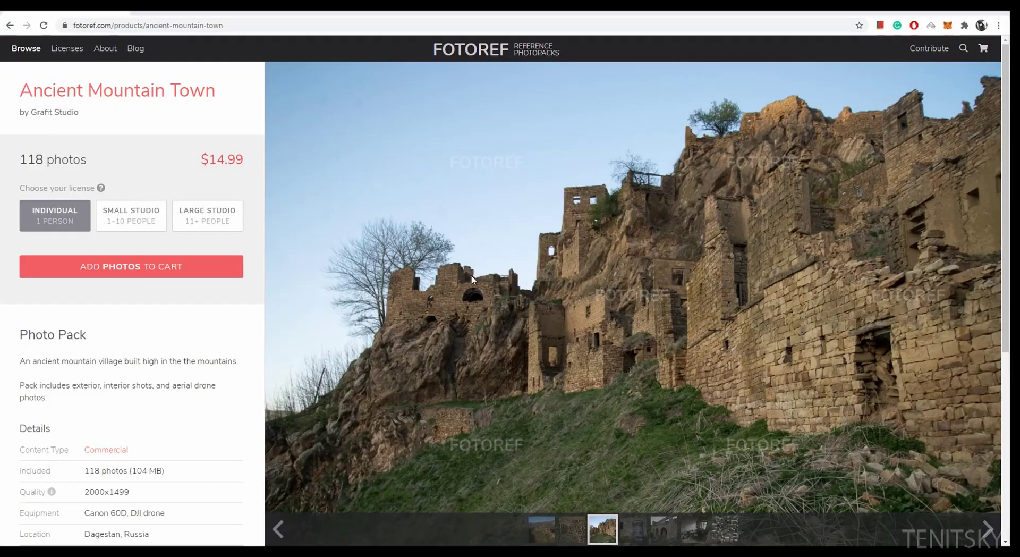
Look through the preview photos of the Ancient Mountain Town reference pack on Fotoref.
{"action": "left_click", "coordinate": [564, 247]}
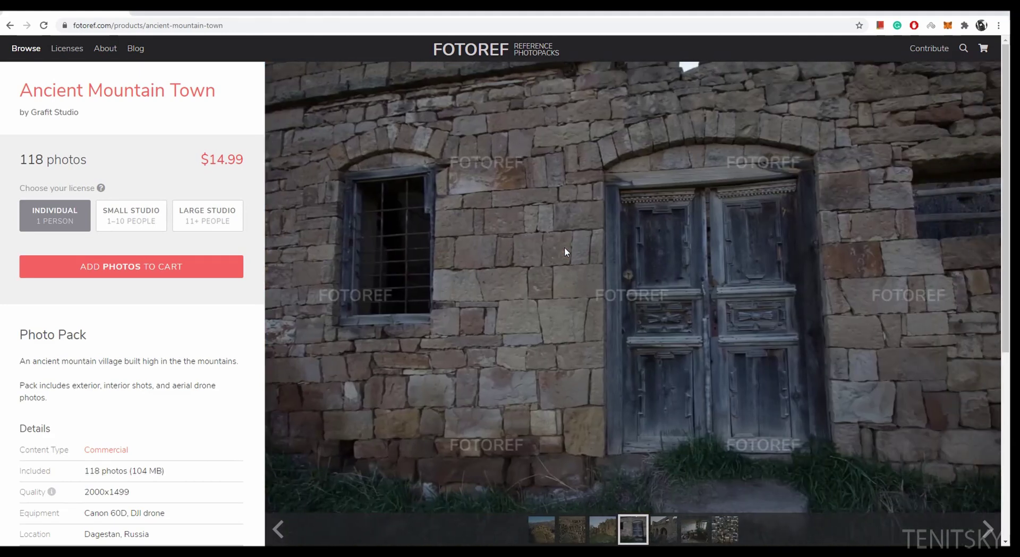
{"action": "left_click", "coordinate": [565, 247]}
{"action": "left_click", "coordinate": [564, 247]}
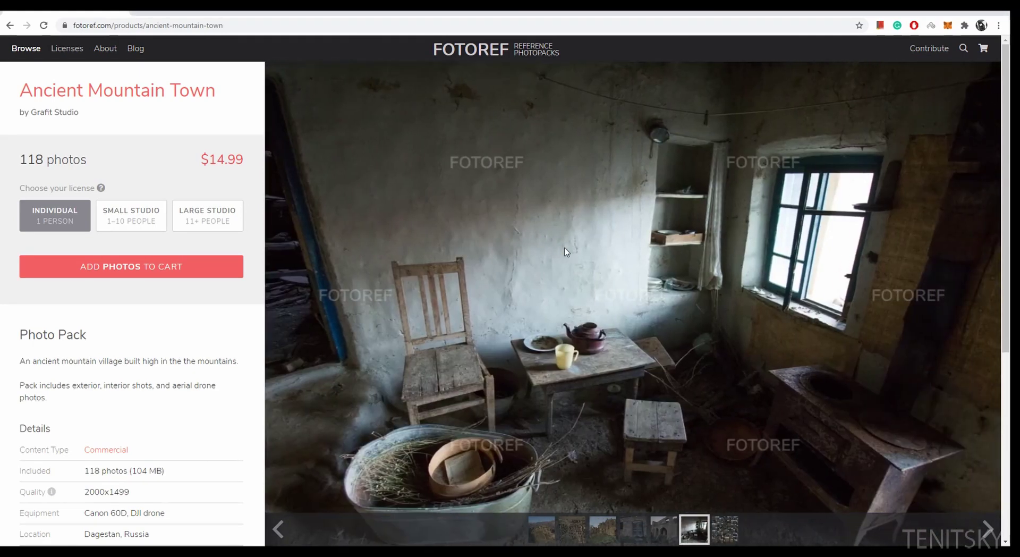
{"action": "left_click", "coordinate": [566, 250]}
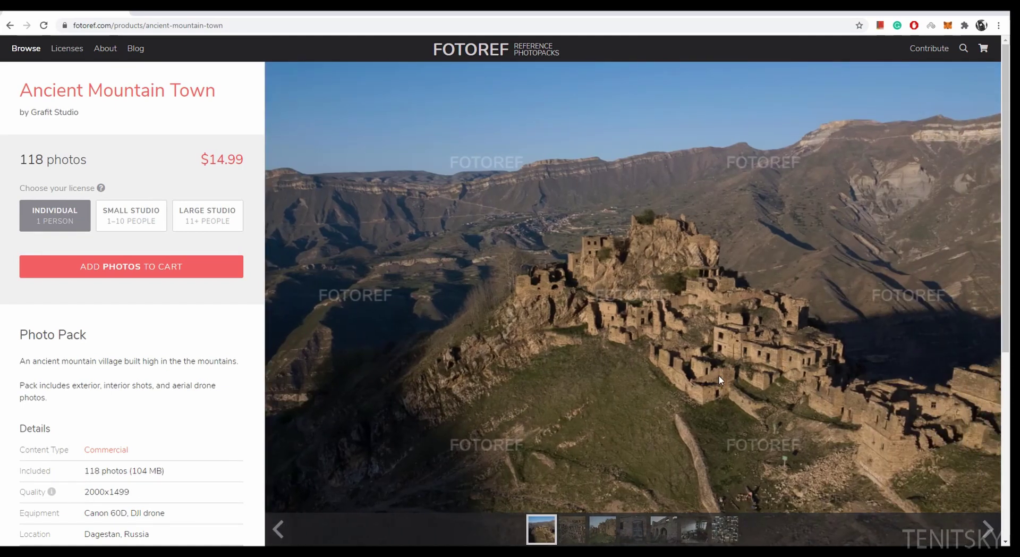
{"action": "left_click", "coordinate": [598, 306]}
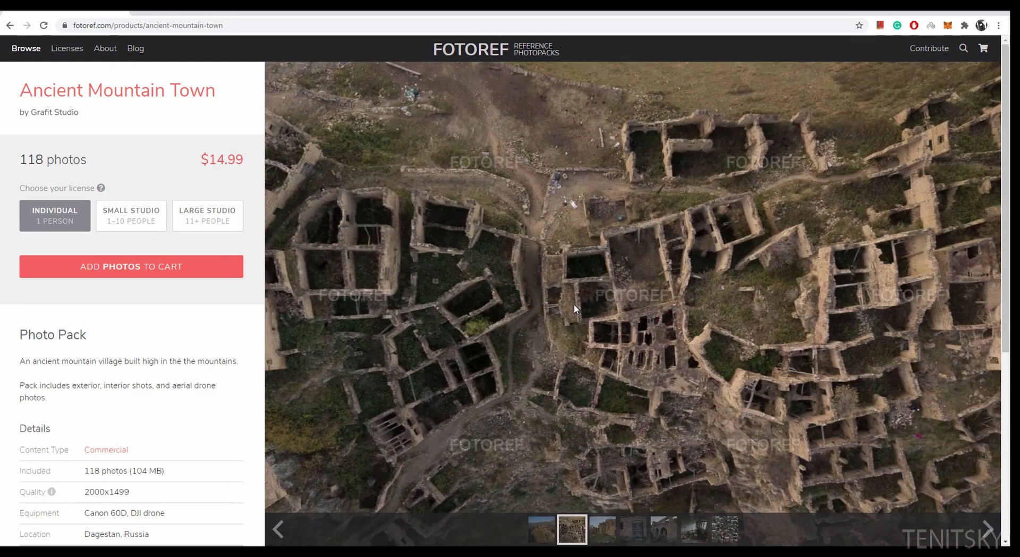
{"action": "left_click", "coordinate": [574, 304]}
{"action": "left_click", "coordinate": [528, 305]}
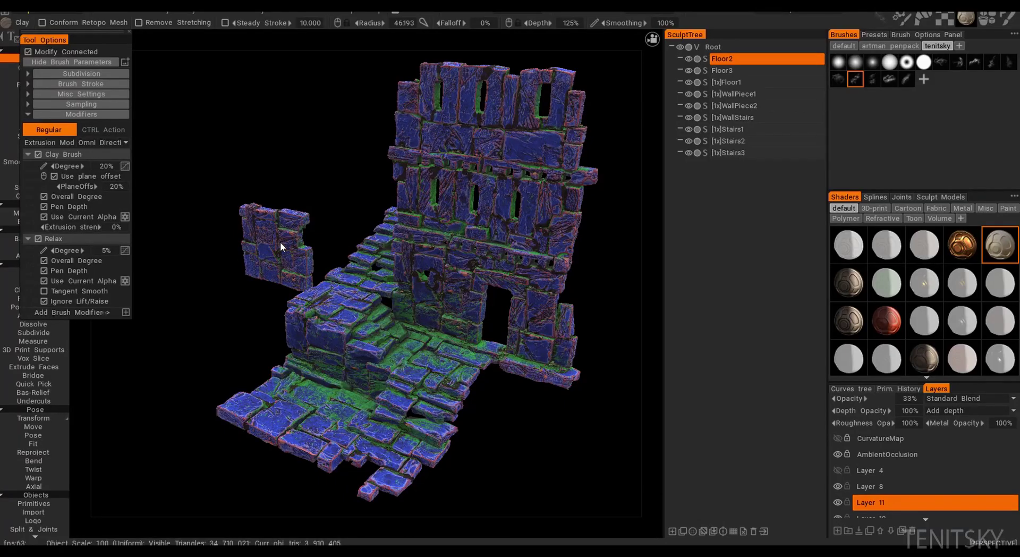
{"action": "left_click_drag", "start_coordinate": [280, 242], "coordinate": [324, 234], "text": "alt"}
{"action": "mouse_move", "coordinate": [11, 290]}
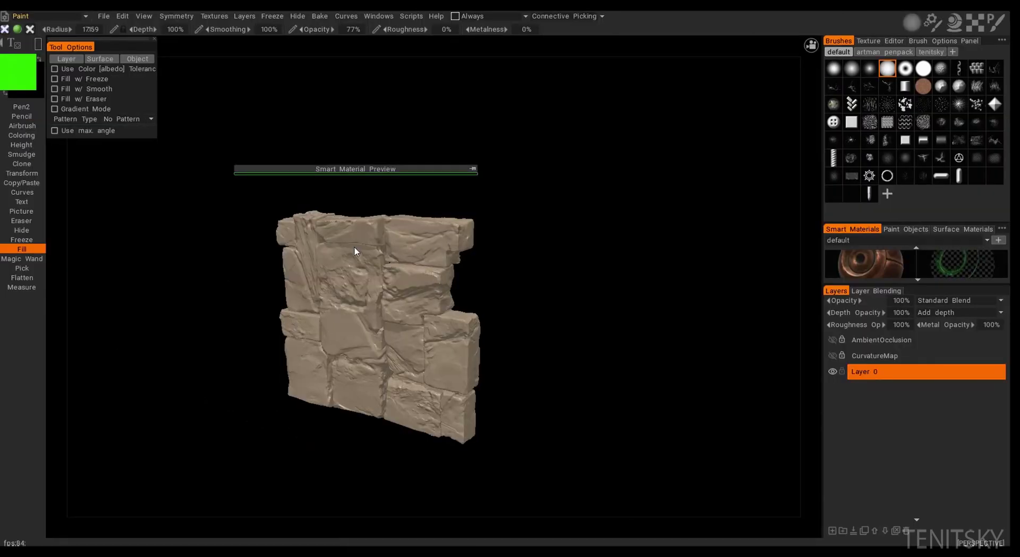
Calculate the curvature map for the stone wall, keeping the offered baking parameters.
{"action": "mouse_move", "coordinate": [281, 247]}
{"action": "left_mouse_down", "text": "alt"}
{"action": "mouse_move", "coordinate": [266, 255]}
{"action": "mouse_move", "coordinate": [294, 243]}
{"action": "left_mouse_up", "text": "alt"}
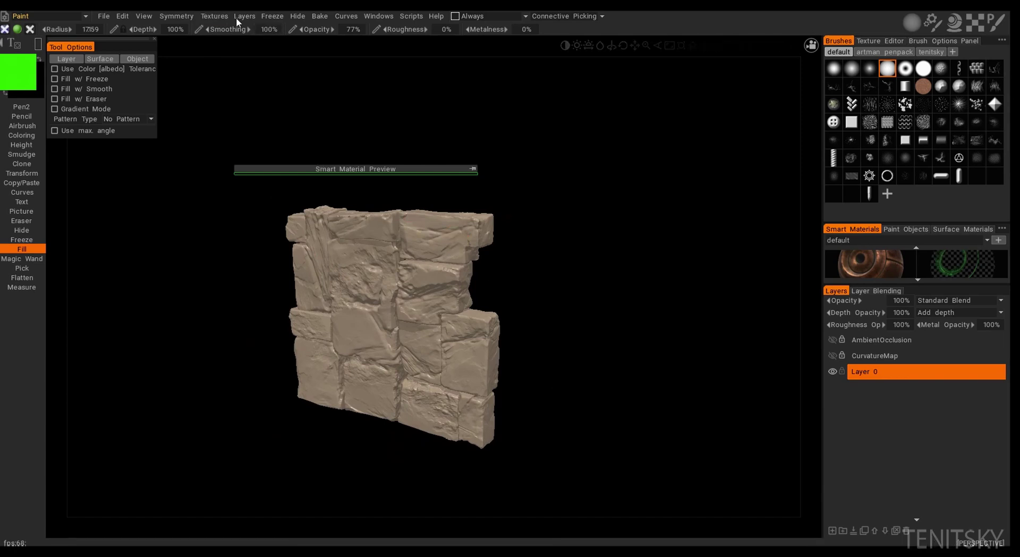
{"action": "left_click", "coordinate": [218, 17]}
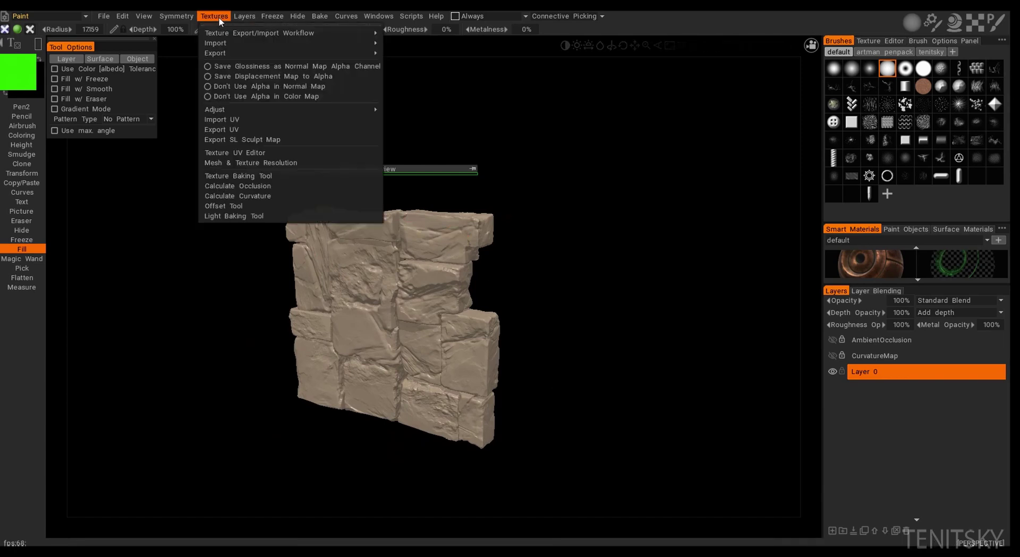
{"action": "left_click", "coordinate": [267, 196]}
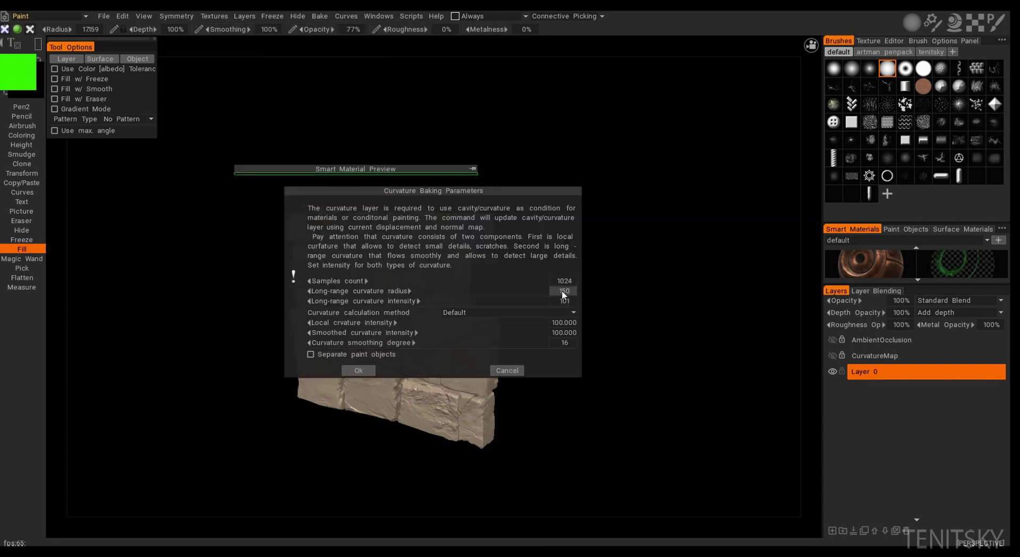
{"action": "left_click", "coordinate": [367, 371]}
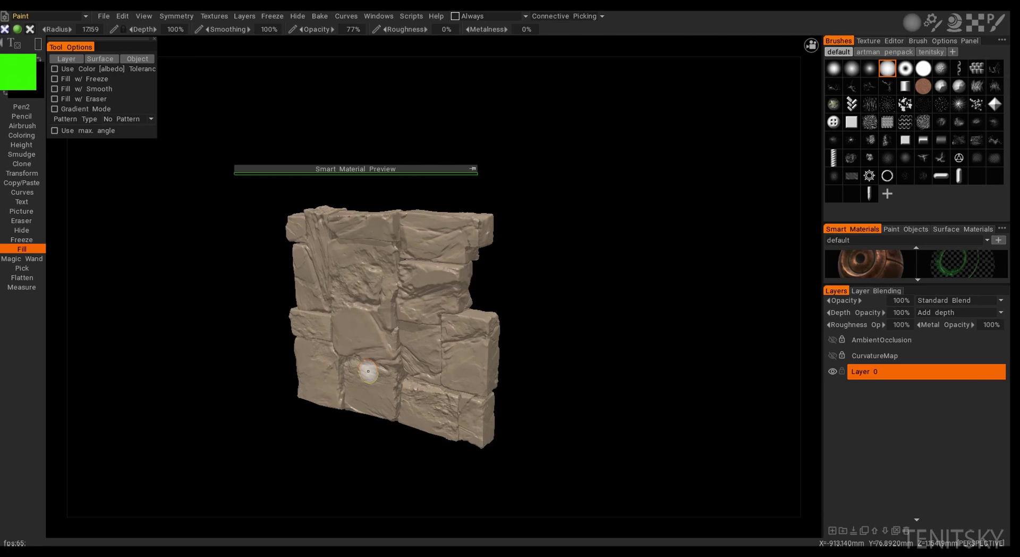
Show the CurvatureMap layer and examine the curvature shading on the wall's edges and cavities up close.
{"action": "left_click", "coordinate": [934, 338]}
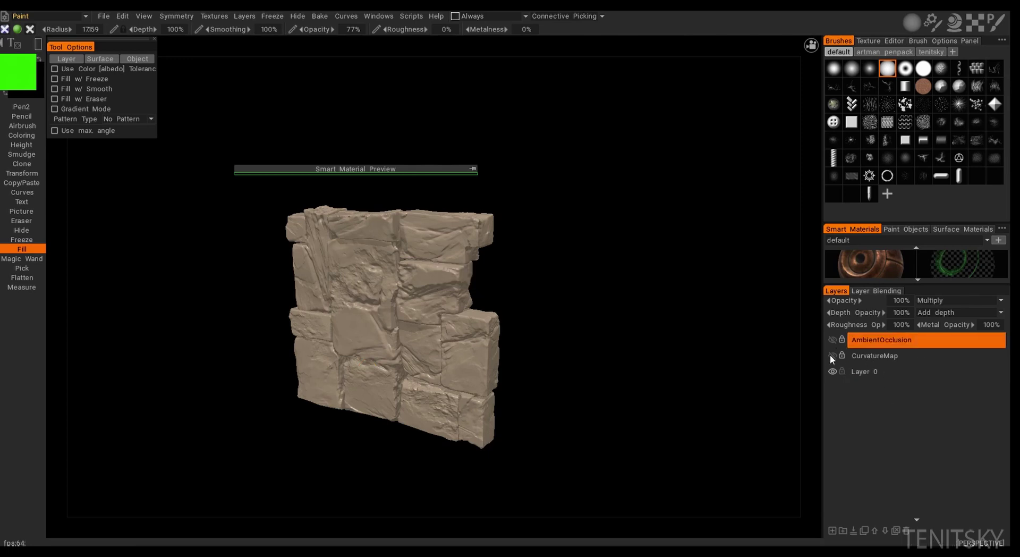
{"action": "left_click", "coordinate": [832, 356]}
{"action": "left_click_drag", "start_coordinate": [746, 350], "coordinate": [430, 298], "text": "alt"}
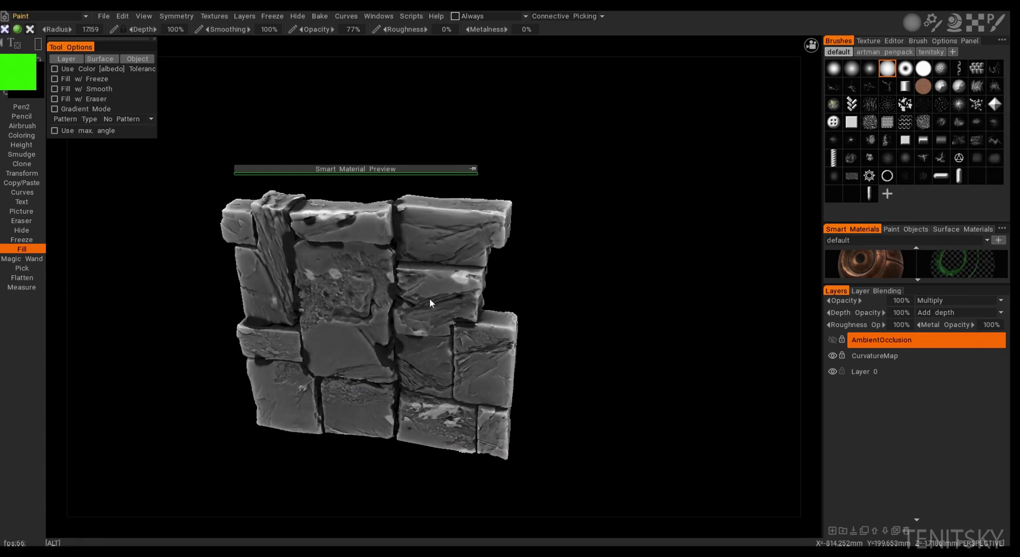
{"action": "right_click_drag", "start_coordinate": [430, 298], "coordinate": [458, 319], "text": "alt"}
{"action": "mouse_move", "coordinate": [458, 319]}
{"action": "left_mouse_down", "text": "alt"}
{"action": "mouse_move", "coordinate": [419, 305]}
{"action": "mouse_move", "coordinate": [421, 347]}
{"action": "mouse_move", "coordinate": [446, 343]}
{"action": "left_mouse_up", "text": "alt"}
{"action": "right_click_drag", "start_coordinate": [446, 343], "coordinate": [469, 341], "text": "alt"}
{"action": "left_click_drag", "start_coordinate": [469, 341], "coordinate": [432, 339], "text": "alt"}
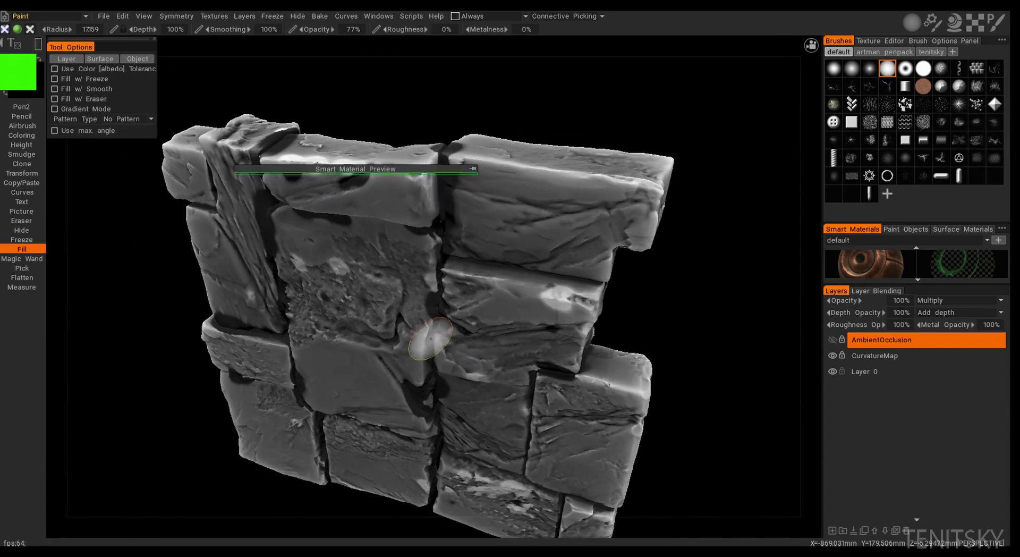
{"action": "middle_click_drag", "start_coordinate": [481, 350], "coordinate": [466, 339], "text": "alt"}
{"action": "right_click_drag", "start_coordinate": [466, 339], "coordinate": [460, 335], "text": "alt"}
{"action": "mouse_move", "coordinate": [461, 334]}
{"action": "left_mouse_down", "text": "alt"}
{"action": "mouse_move", "coordinate": [455, 311]}
{"action": "mouse_move", "coordinate": [448, 336]}
{"action": "mouse_move", "coordinate": [428, 341]}
{"action": "mouse_move", "coordinate": [416, 327]}
{"action": "left_mouse_up", "text": "alt"}
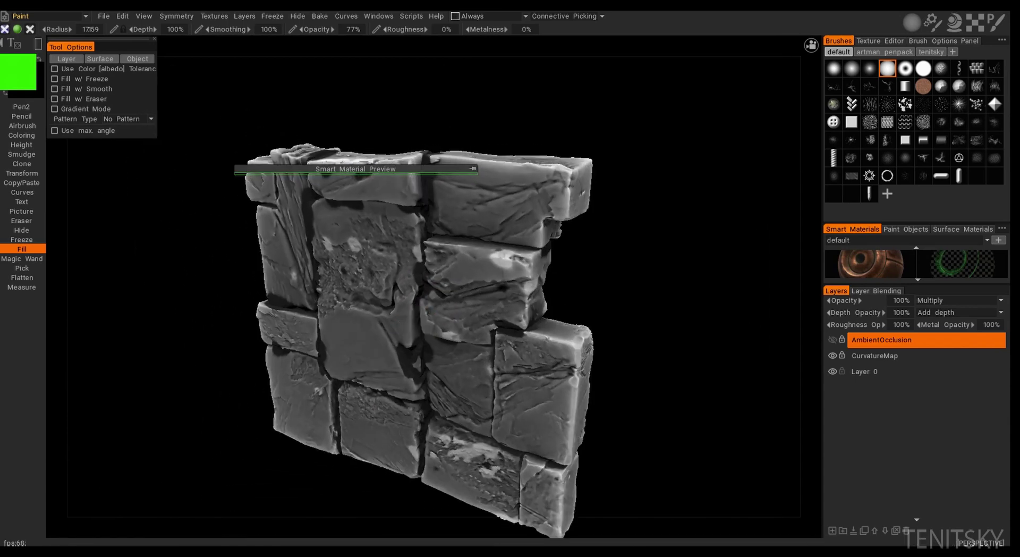
Show the AmbientOcclusion layer and review the Calculate Occlusion parameters without starting a bake.
{"action": "left_click", "coordinate": [832, 340]}
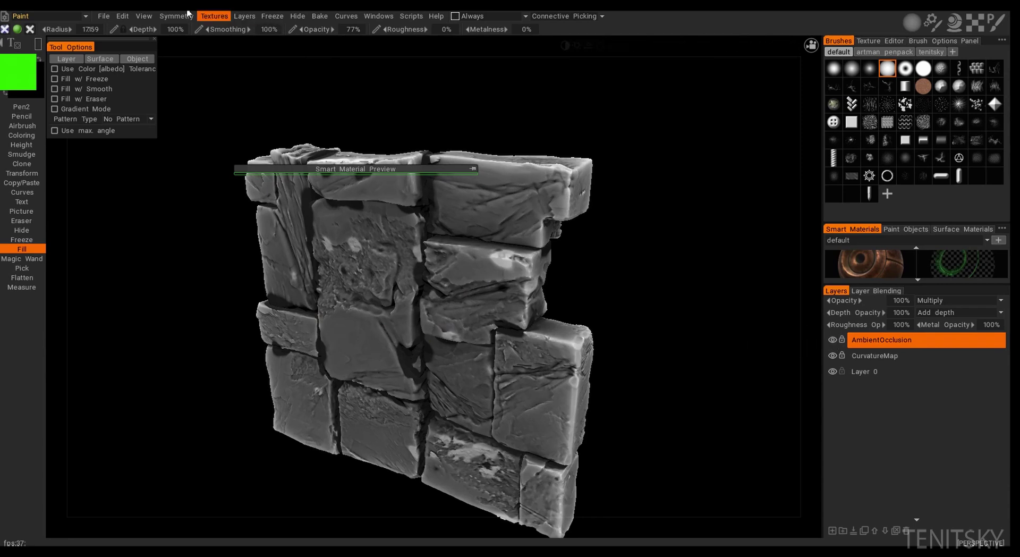
{"action": "left_click", "coordinate": [214, 16]}
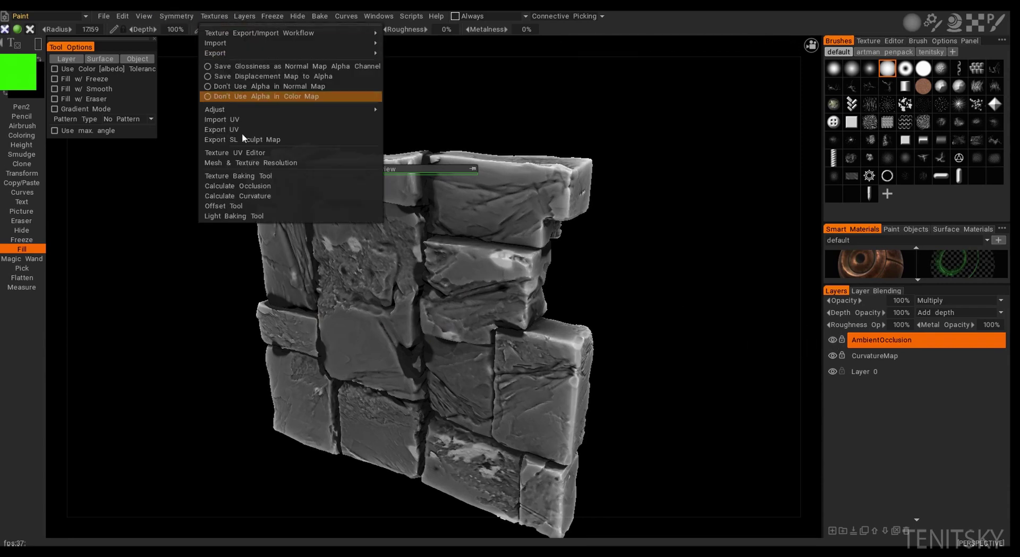
{"action": "left_click", "coordinate": [249, 185]}
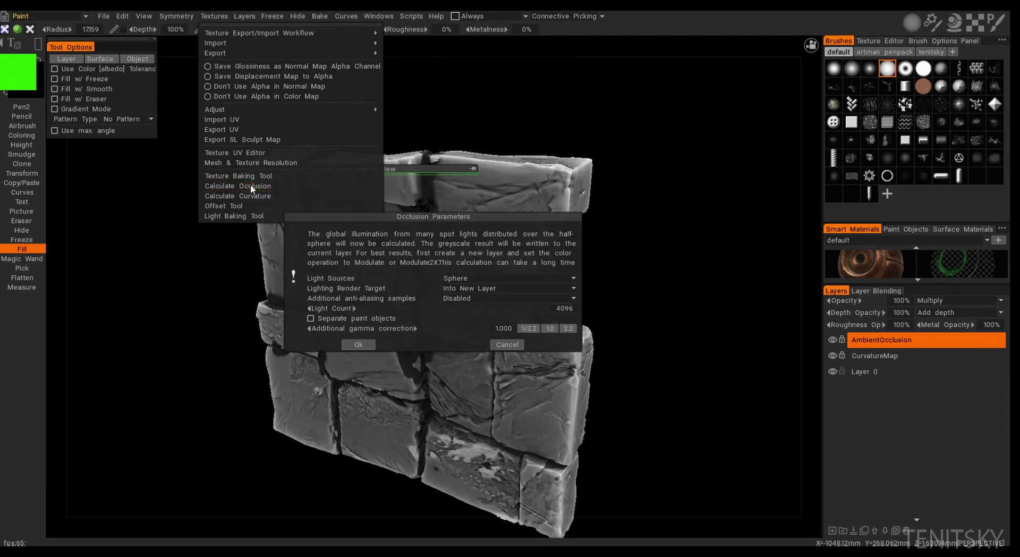
{"action": "left_click", "coordinate": [509, 346]}
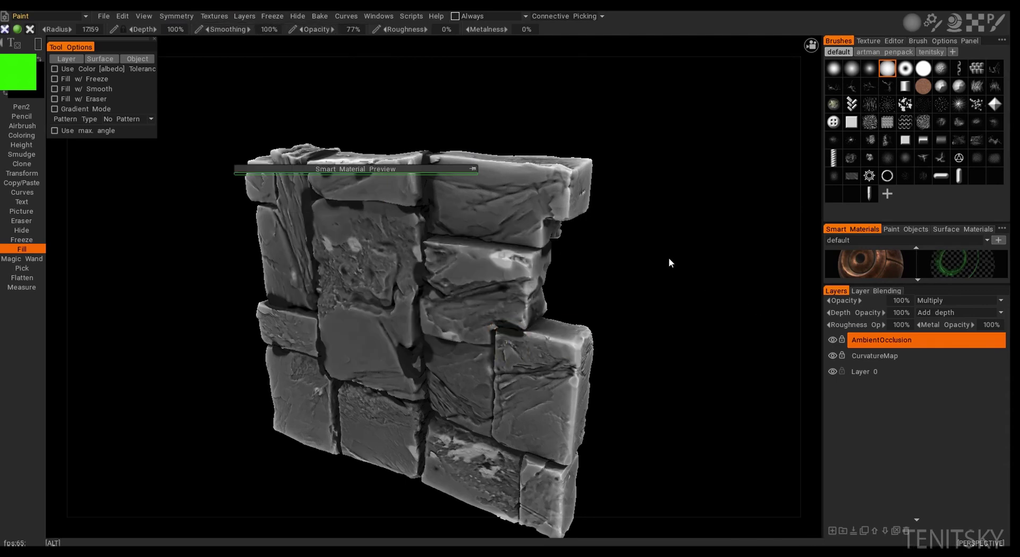
Hide the CurvatureMap and AmbientOcclusion layers so only the wall's base layer is displayed.
{"action": "right_click_drag", "start_coordinate": [669, 258], "coordinate": [655, 270], "text": "alt"}
{"action": "left_click_drag", "start_coordinate": [654, 270], "coordinate": [646, 270], "text": "alt"}
{"action": "right_click_drag", "start_coordinate": [646, 270], "coordinate": [633, 277], "text": "alt"}
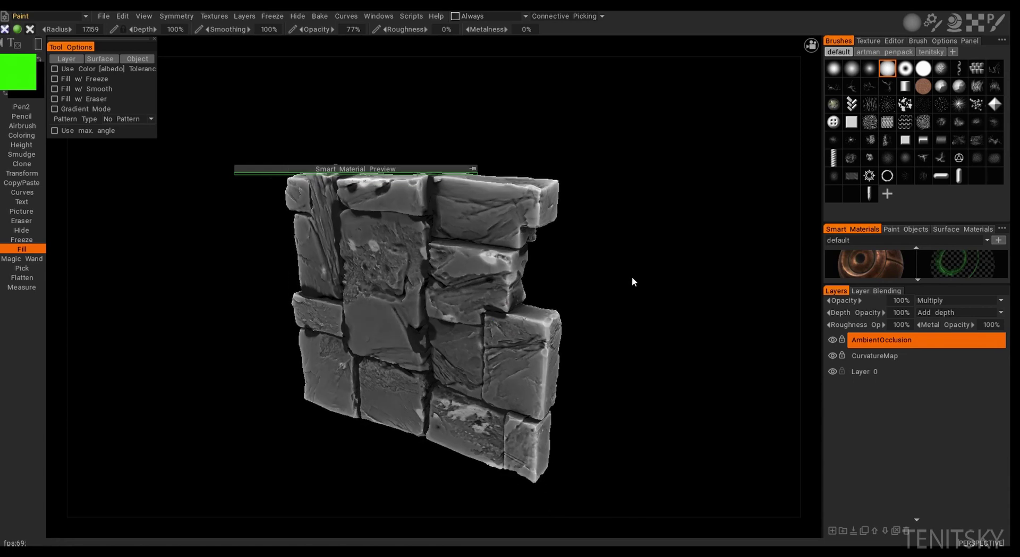
{"action": "left_click", "coordinate": [833, 355]}
{"action": "left_click", "coordinate": [832, 340]}
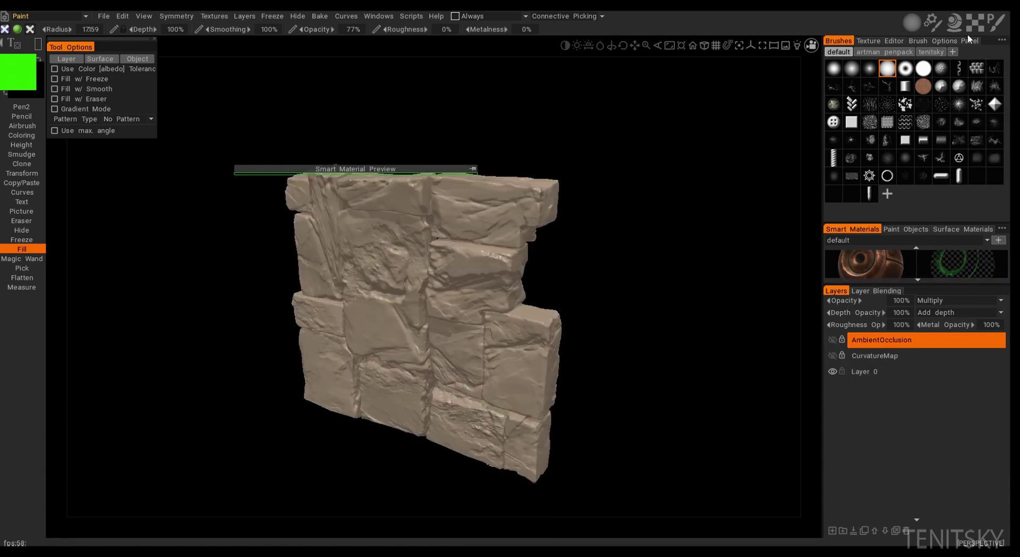
Choose the plastic_dirty smart material and add a new paint layer directly above Layer 0.
{"action": "mouse_move", "coordinate": [955, 22]}
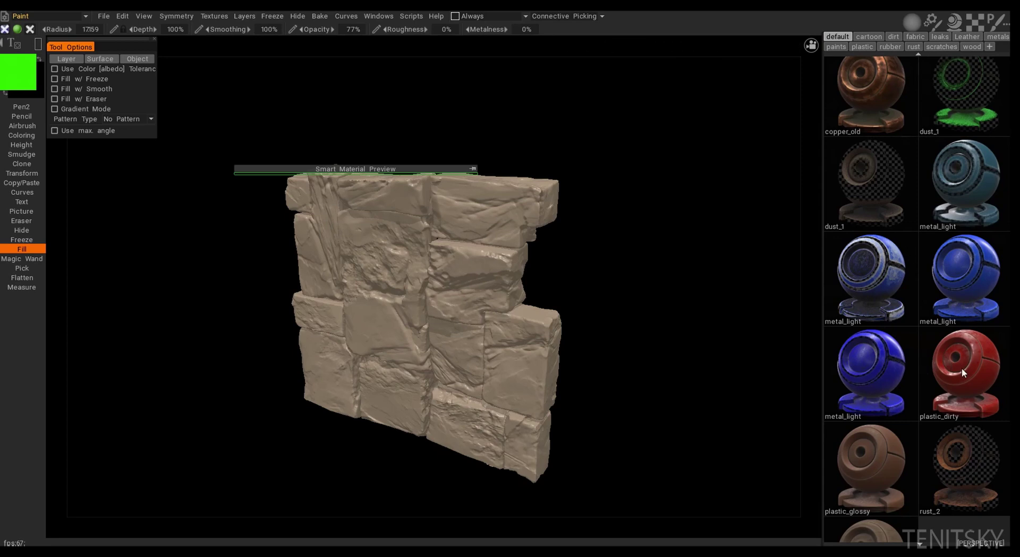
{"action": "mouse_move", "coordinate": [963, 371]}
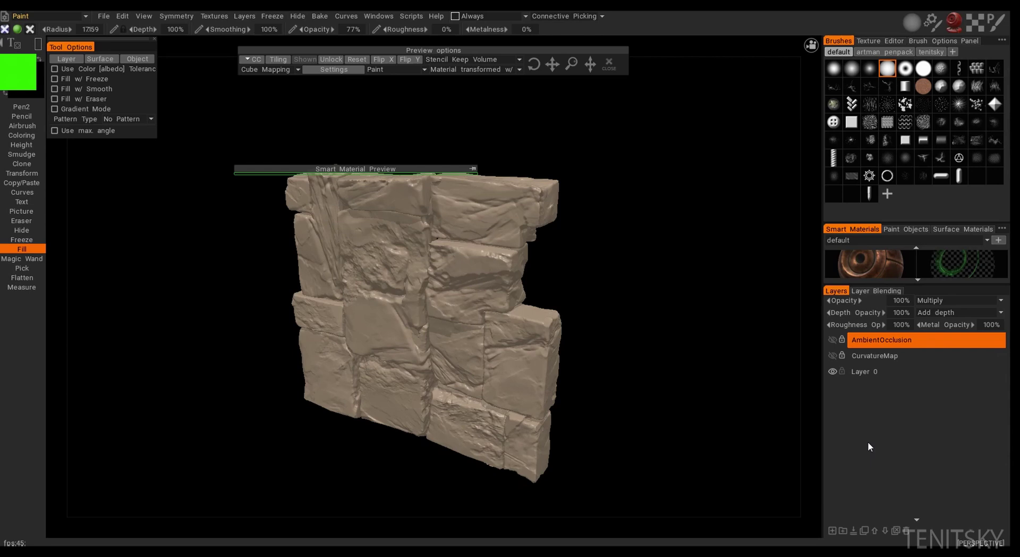
{"action": "left_click", "coordinate": [891, 372]}
{"action": "left_click", "coordinate": [833, 530]}
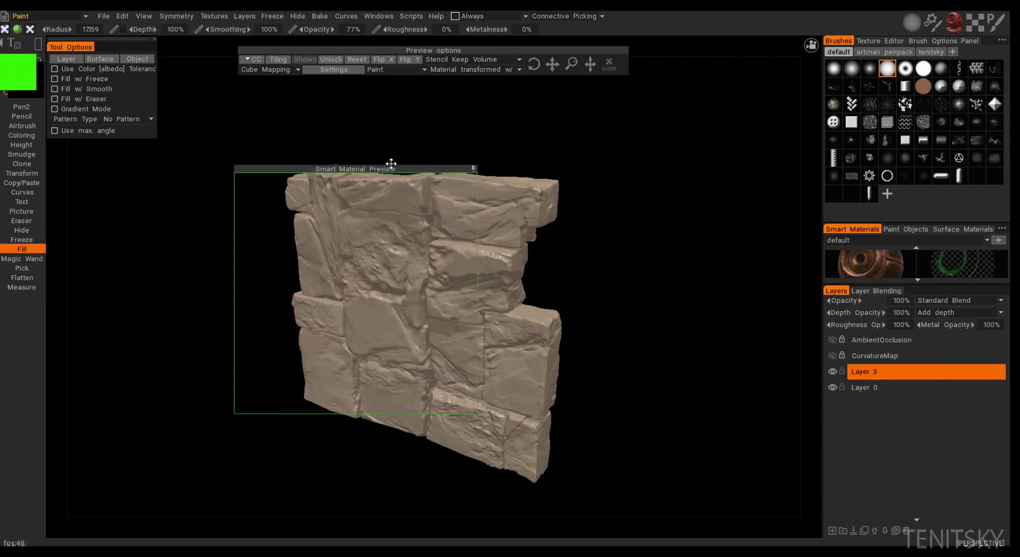
Reposition and enlarge the Smart Material Preview frame until it covers the entire stone wall.
{"action": "left_click_drag", "start_coordinate": [391, 163], "coordinate": [402, 146]}
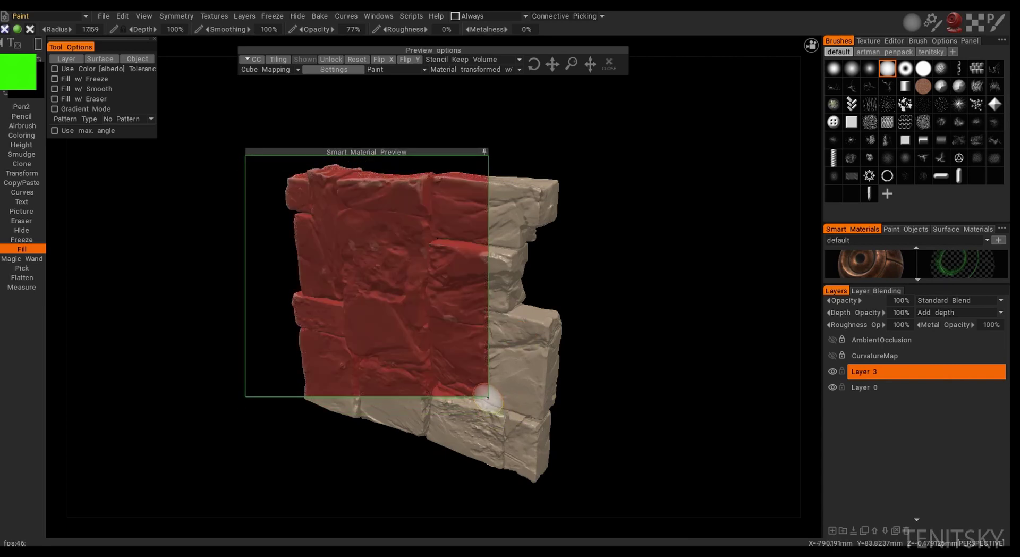
{"action": "left_click_drag", "start_coordinate": [487, 397], "coordinate": [620, 506]}
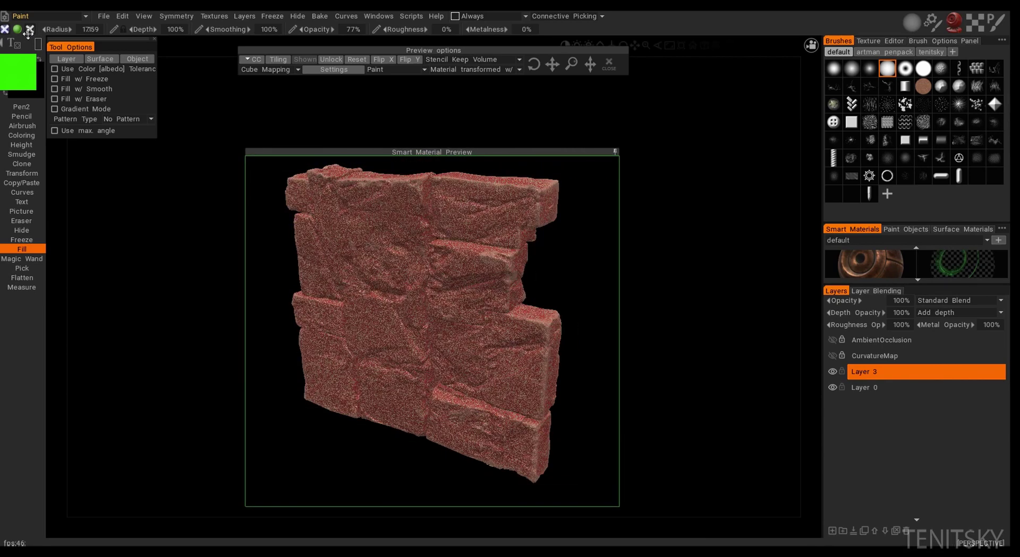
{"action": "mouse_move", "coordinate": [16, 33]}
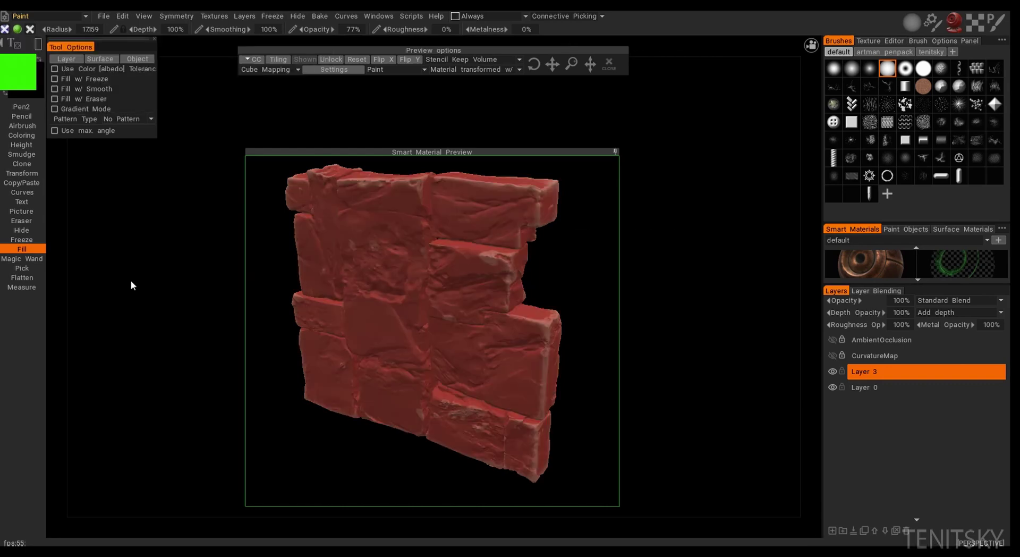
Fill Layer 3 with the plastic_dirty material using a rectangular selection around the whole wall.
{"action": "right_click", "coordinate": [202, 234]}
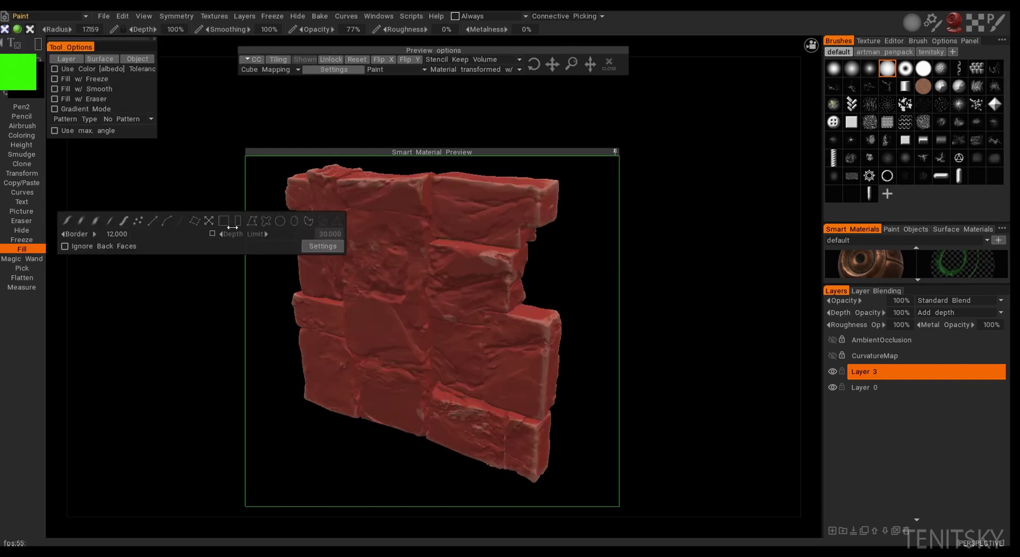
{"action": "left_click_drag", "start_coordinate": [214, 134], "coordinate": [672, 492]}
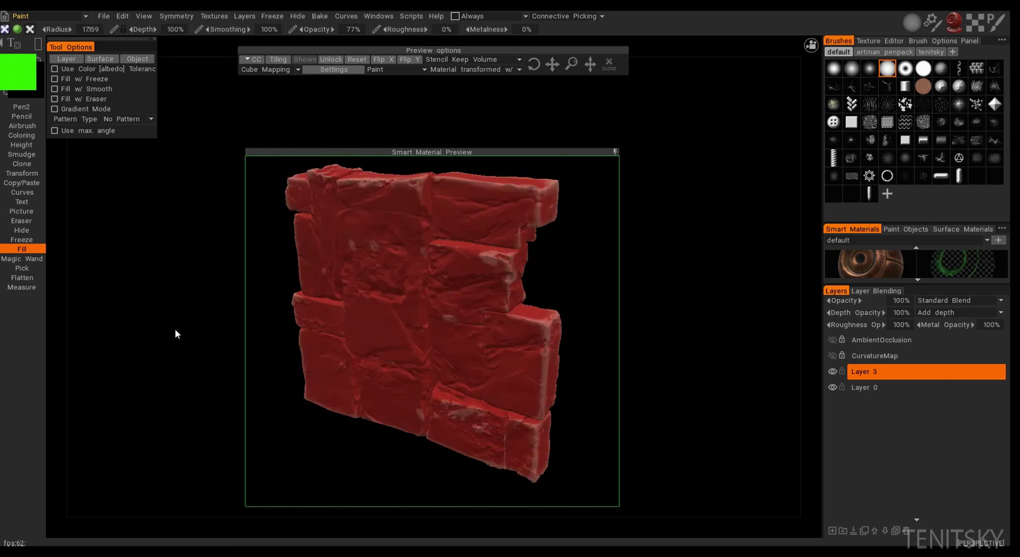
{"action": "right_click", "coordinate": [177, 321]}
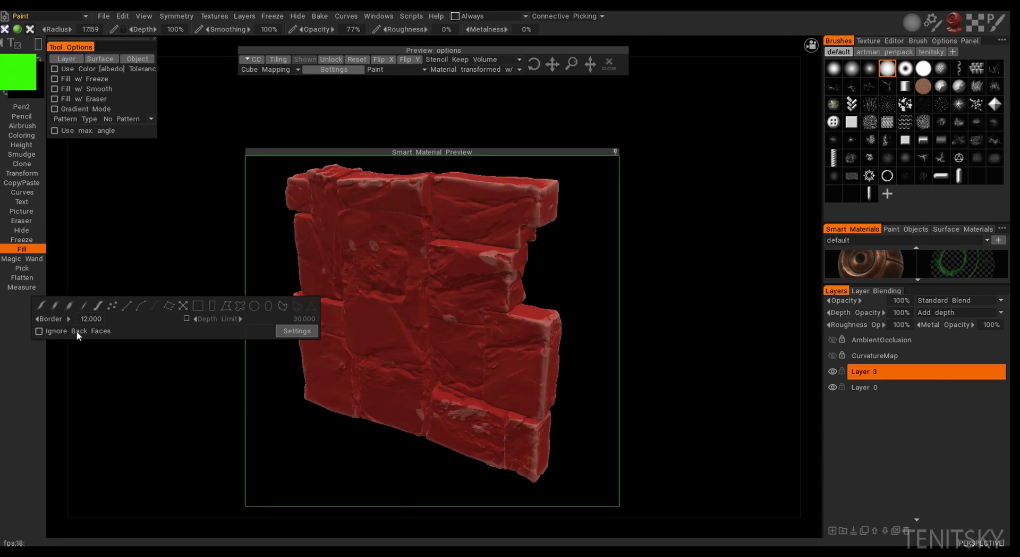
{"action": "mouse_move", "coordinate": [548, 295]}
{"action": "left_mouse_down", "text": "alt"}
{"action": "mouse_move", "coordinate": [661, 256]}
{"action": "mouse_move", "coordinate": [425, 265]}
{"action": "mouse_move", "coordinate": [633, 240]}
{"action": "mouse_move", "coordinate": [611, 293]}
{"action": "mouse_move", "coordinate": [587, 284]}
{"action": "mouse_move", "coordinate": [598, 294]}
{"action": "left_mouse_up", "text": "alt"}
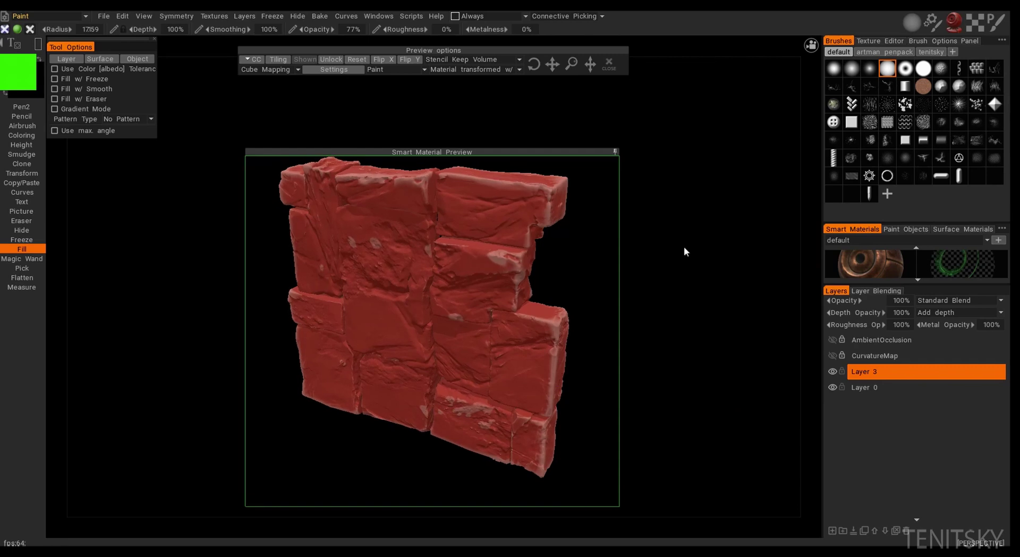
Add another paint layer above Layer 3 and open the teal metal_light material in the Smart Material Editor.
{"action": "left_click", "coordinate": [835, 531]}
{"action": "left_click", "coordinate": [952, 25]}
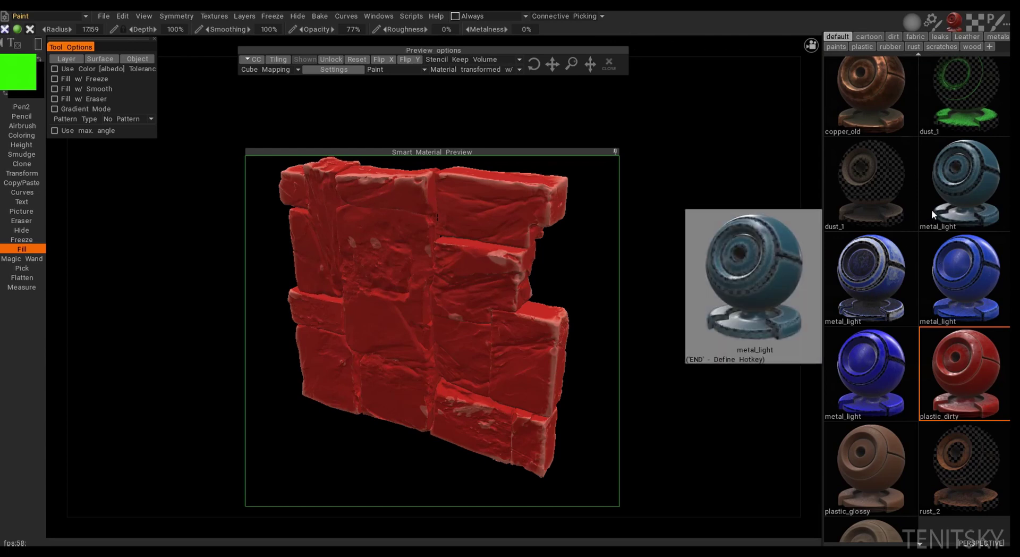
{"action": "right_click", "coordinate": [964, 173]}
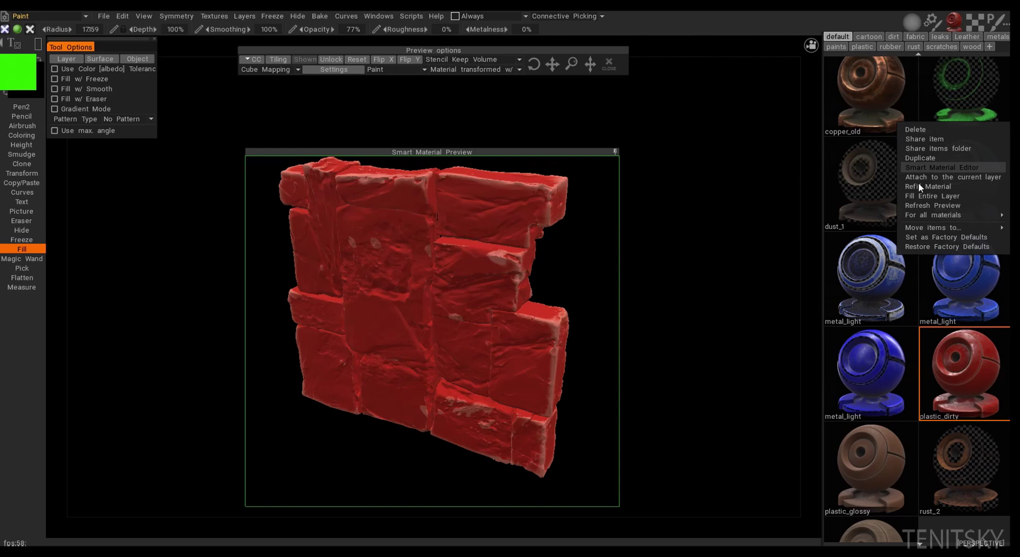
{"action": "left_click", "coordinate": [942, 167]}
Change the material's metal layer colour to a vivid blue with hue 241, saturation 95% and lightness 92%.
{"action": "left_click", "coordinate": [717, 198]}
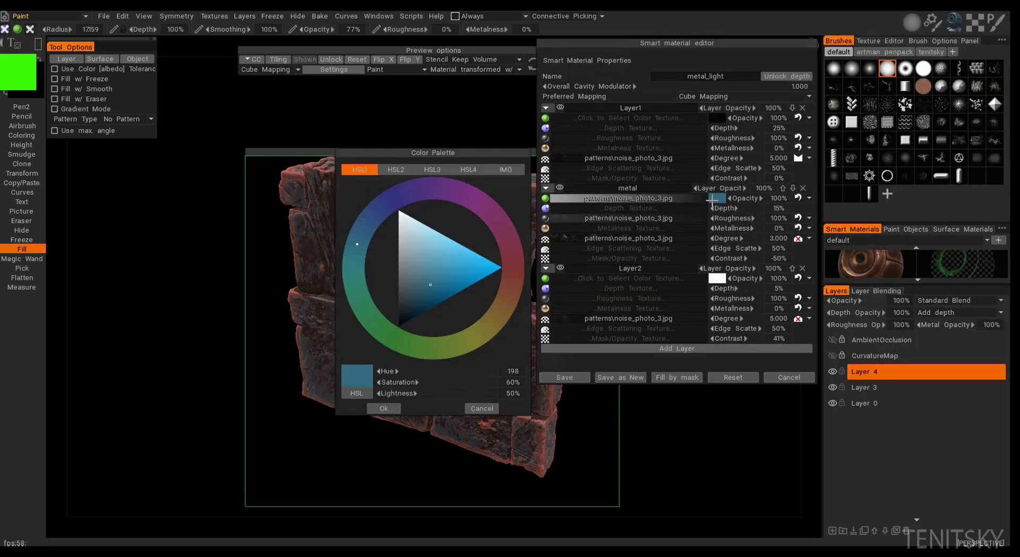
{"action": "left_click_drag", "start_coordinate": [448, 278], "coordinate": [489, 269]}
{"action": "left_click", "coordinate": [396, 201]}
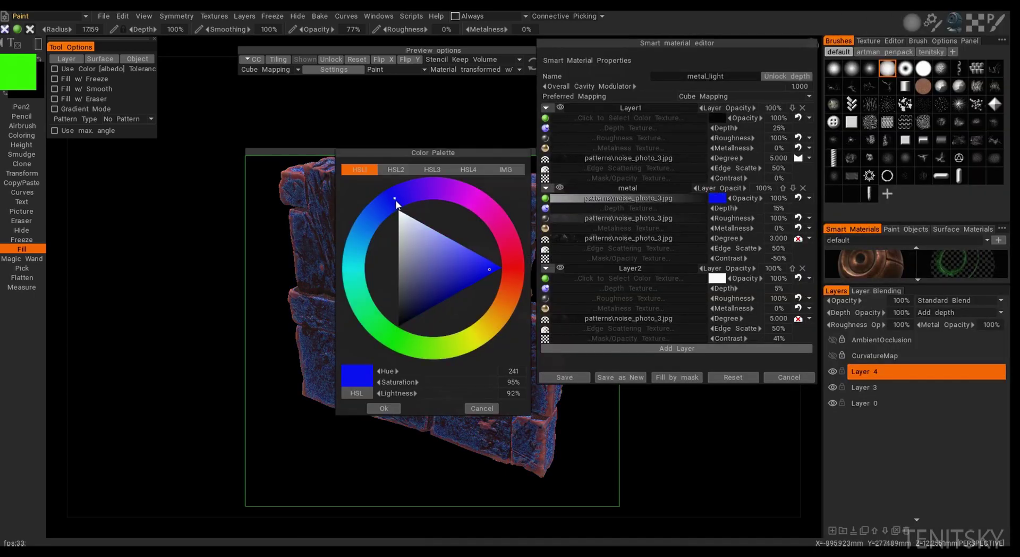
{"action": "left_click", "coordinate": [384, 409]}
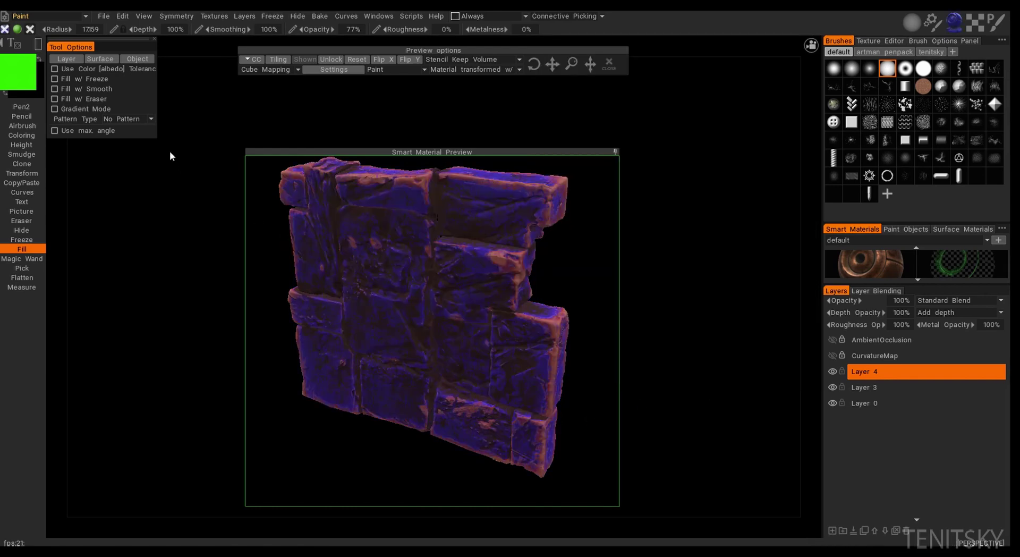
Fill Layer 4 with the blue metal_light material using a rectangular selection around the whole wall.
{"action": "left_click_drag", "start_coordinate": [177, 144], "coordinate": [697, 505]}
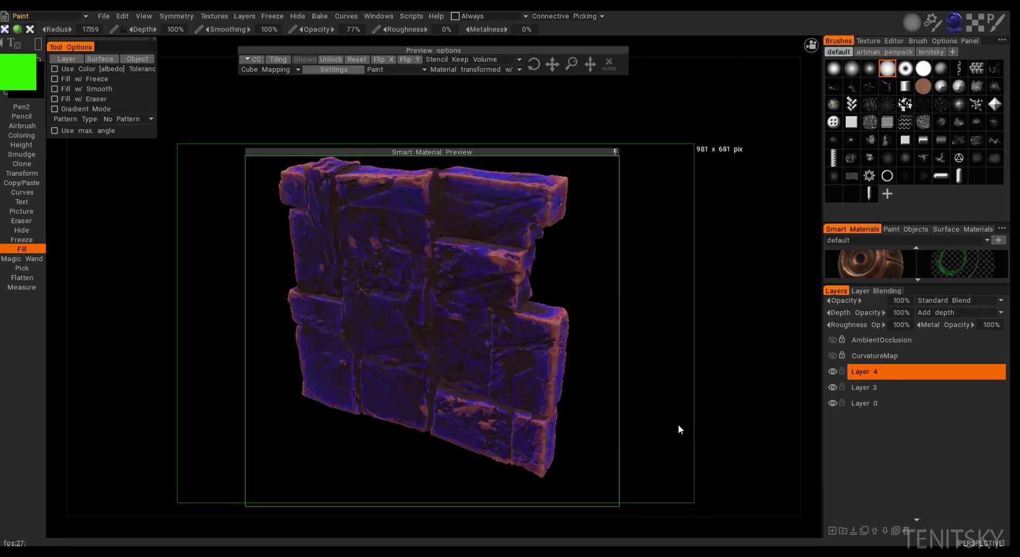
{"action": "left_click_drag", "start_coordinate": [680, 412], "coordinate": [681, 343], "text": "alt"}
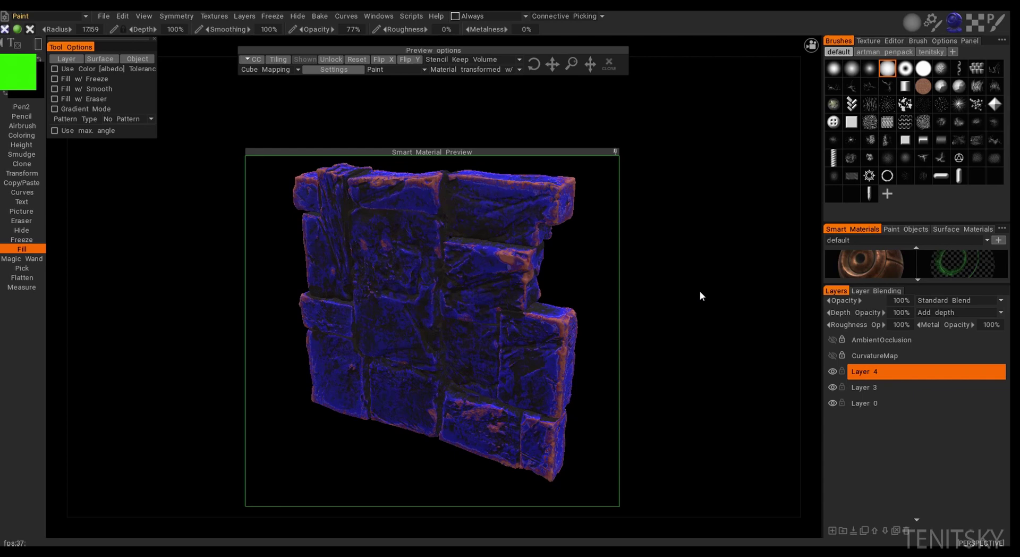
Choose the brown dust_1 material from the dirt category and open it in the Smart Material Editor.
{"action": "left_click", "coordinate": [949, 22]}
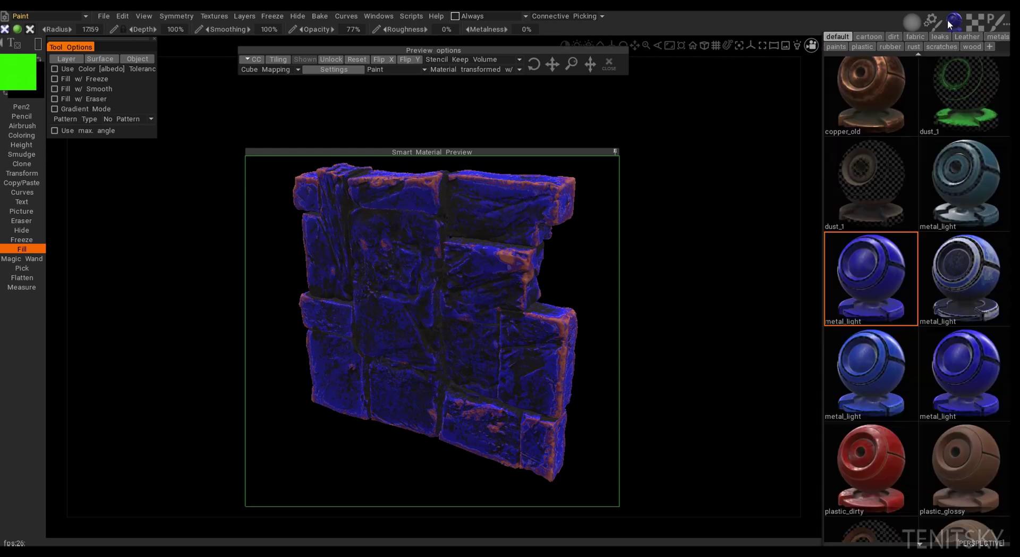
{"action": "scroll", "coordinate": [920, 198], "scroll_direction": "up", "scroll_amount": 3}
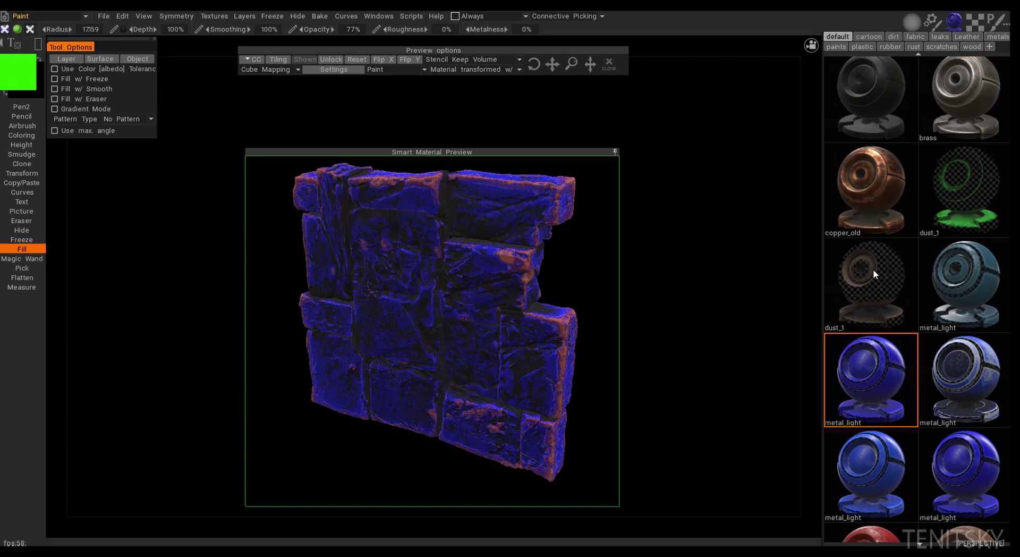
{"action": "left_click", "coordinate": [894, 36]}
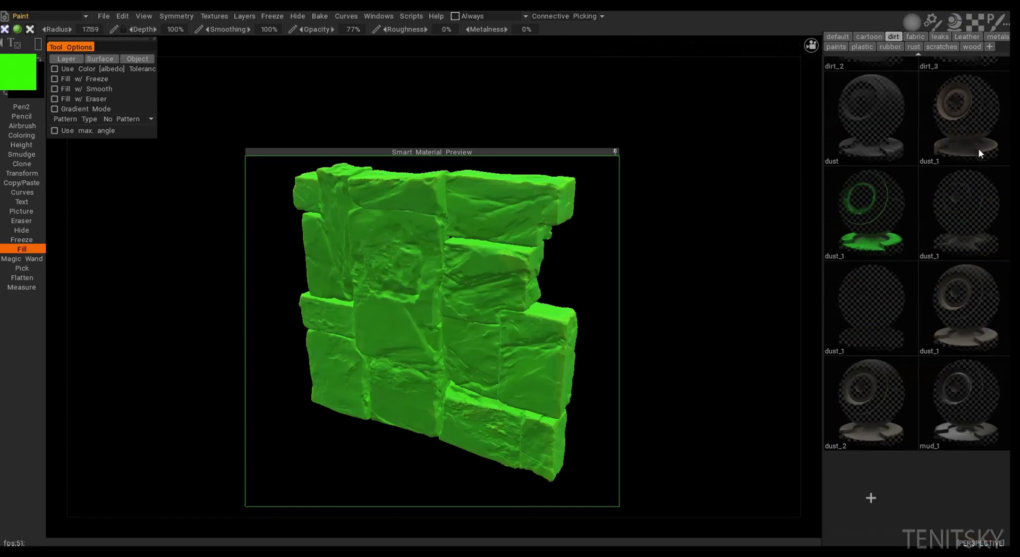
{"action": "right_click", "coordinate": [965, 110]}
{"action": "left_click", "coordinate": [971, 116]}
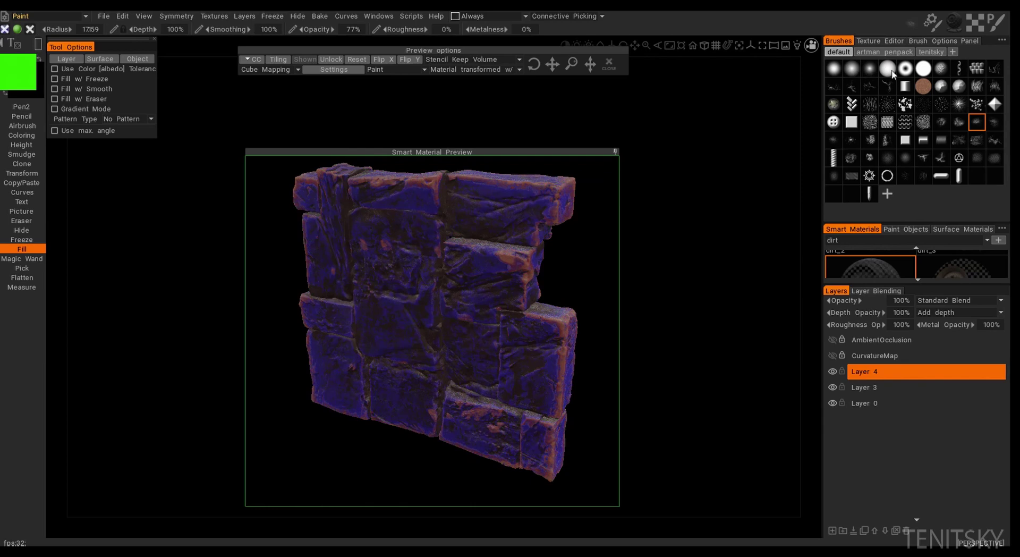
{"action": "left_click", "coordinate": [955, 24]}
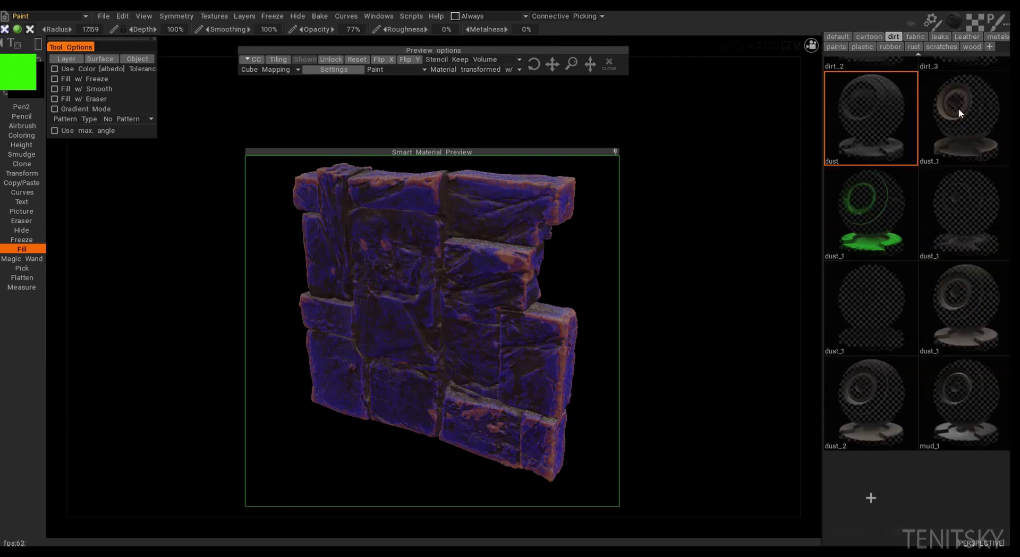
{"action": "left_click", "coordinate": [961, 130]}
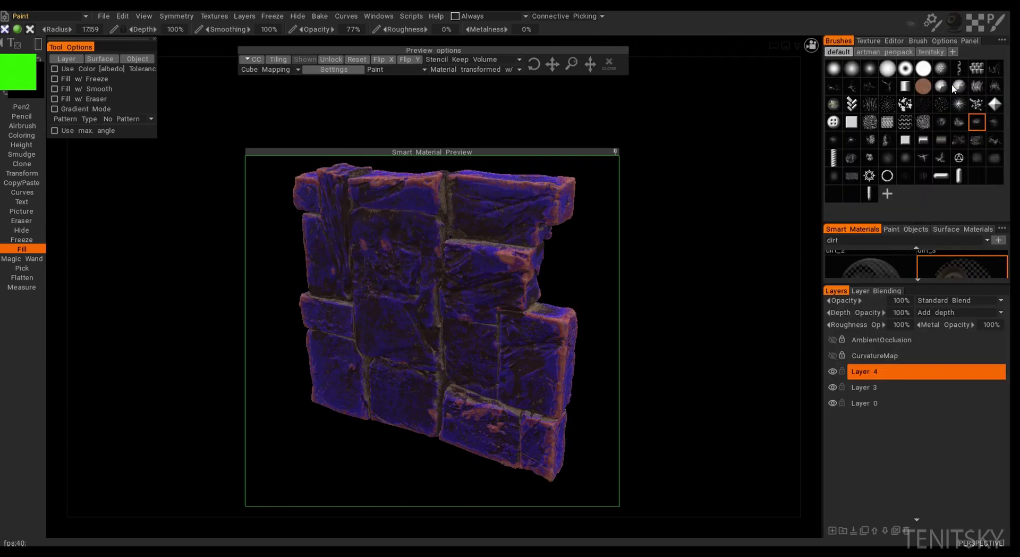
{"action": "left_click", "coordinate": [954, 28]}
{"action": "right_click", "coordinate": [967, 109]}
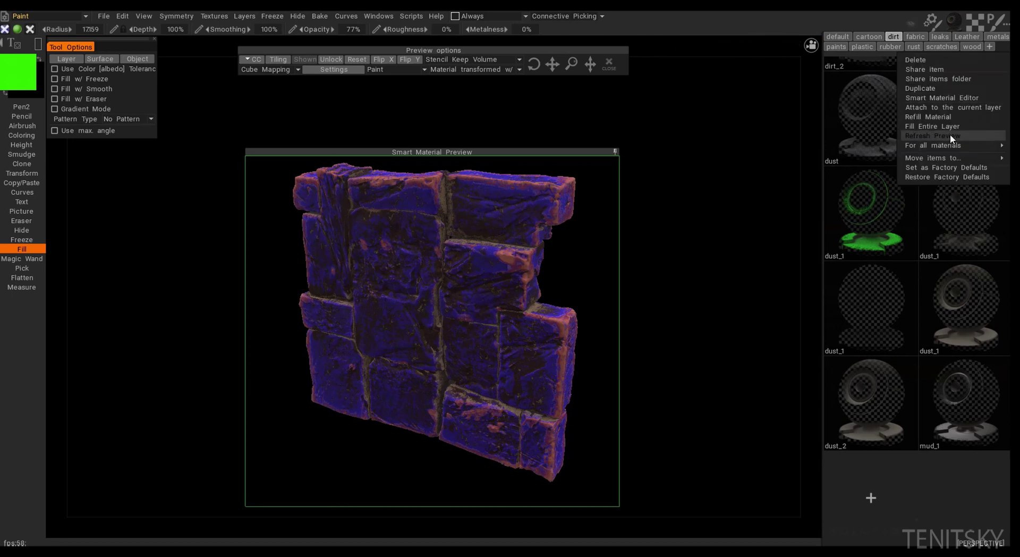
{"action": "left_click", "coordinate": [945, 100]}
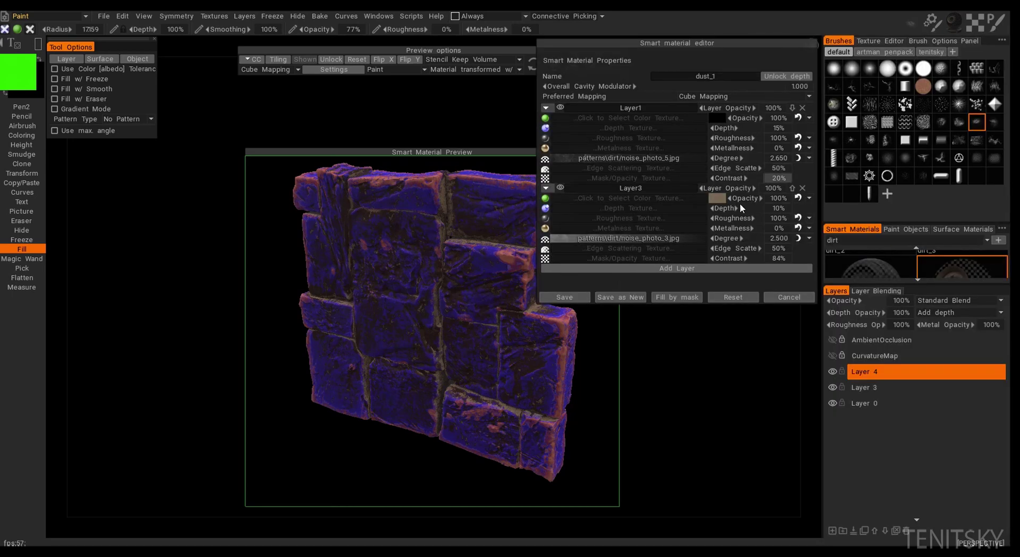
Change the dust material's Layer3 colour to bright green with hue 112, saturation 100% and lightness 85%, and save it as a new material.
{"action": "left_click", "coordinate": [718, 198]}
{"action": "left_click", "coordinate": [477, 272]}
{"action": "left_click", "coordinate": [469, 250]}
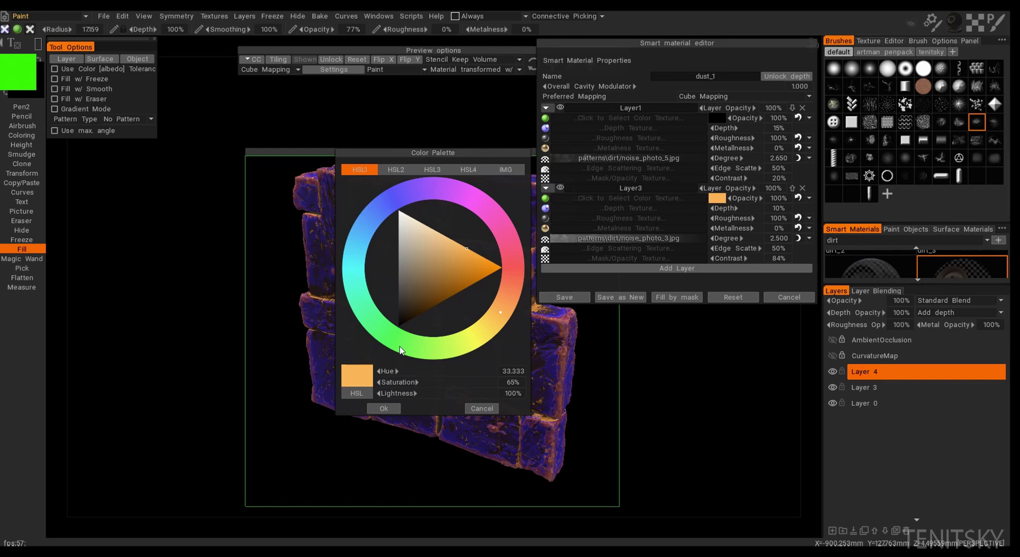
{"action": "left_click", "coordinate": [404, 343]}
{"action": "left_click", "coordinate": [446, 275]}
{"action": "left_click", "coordinate": [506, 271]}
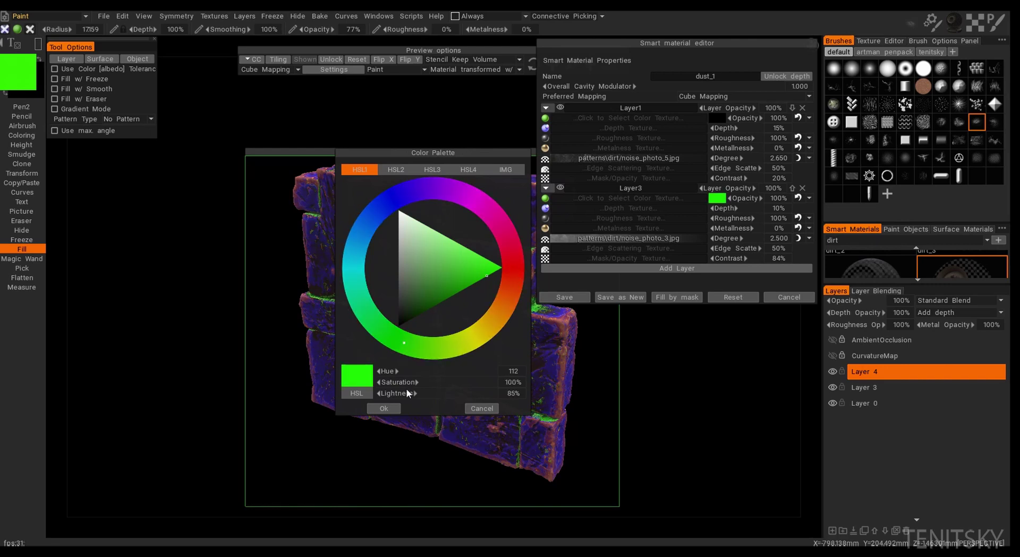
{"action": "left_click", "coordinate": [384, 408]}
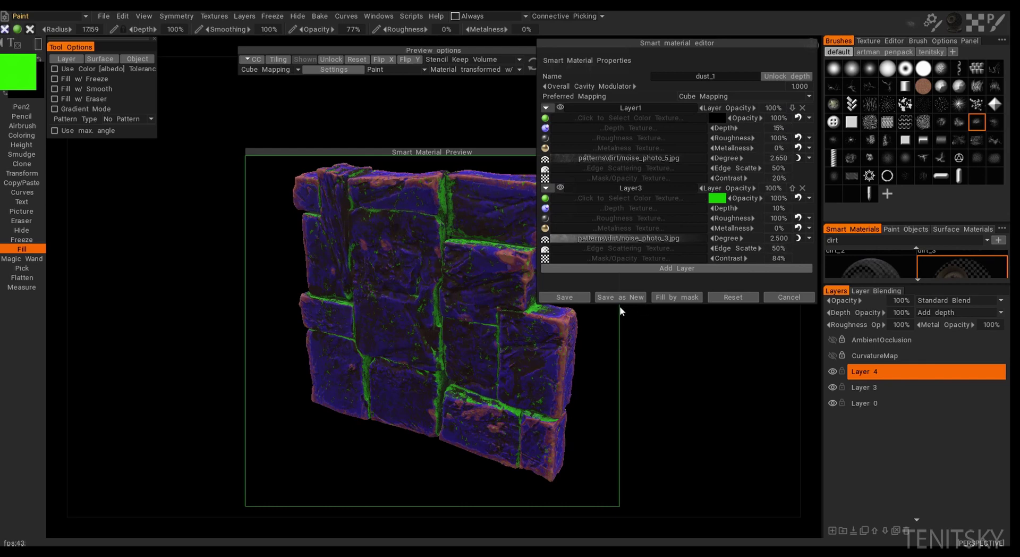
{"action": "left_click", "coordinate": [564, 297]}
Add a paint layer above Layer 4 and fill it with the green dust_1 material using a rectangular selection around the wall.
{"action": "left_click_drag", "start_coordinate": [209, 124], "coordinate": [614, 495]}
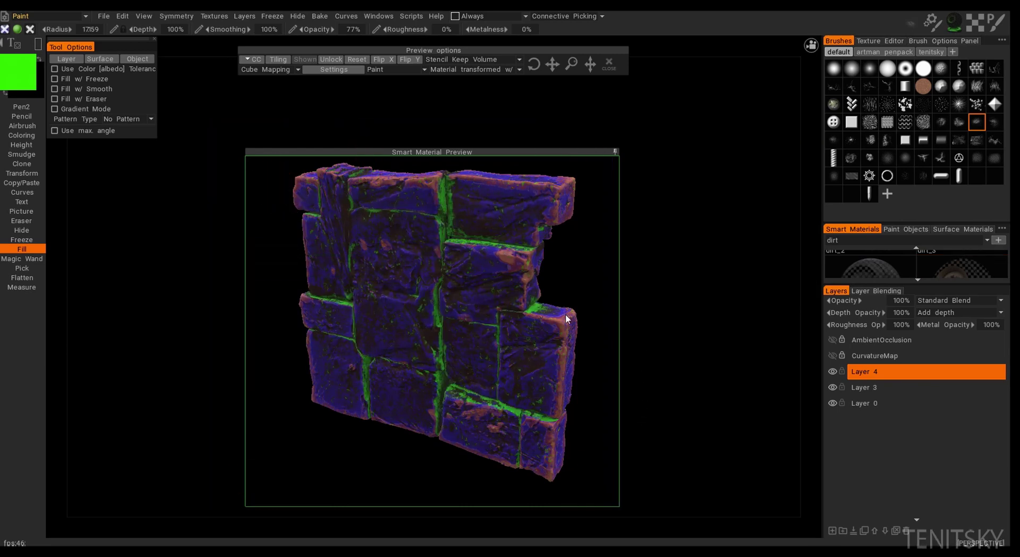
{"action": "left_click_drag", "start_coordinate": [681, 321], "coordinate": [732, 336], "text": "alt"}
{"action": "left_click", "coordinate": [831, 531]}
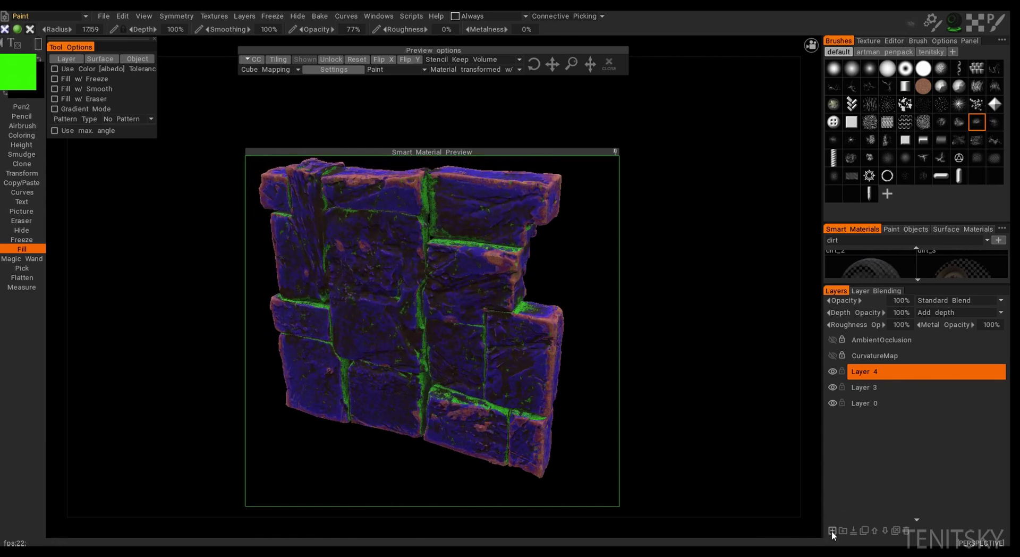
{"action": "left_click_drag", "start_coordinate": [203, 118], "coordinate": [688, 508]}
{"action": "left_click_drag", "start_coordinate": [658, 287], "coordinate": [627, 312], "text": "alt"}
{"action": "right_click_drag", "start_coordinate": [653, 336], "coordinate": [638, 203], "text": "alt"}
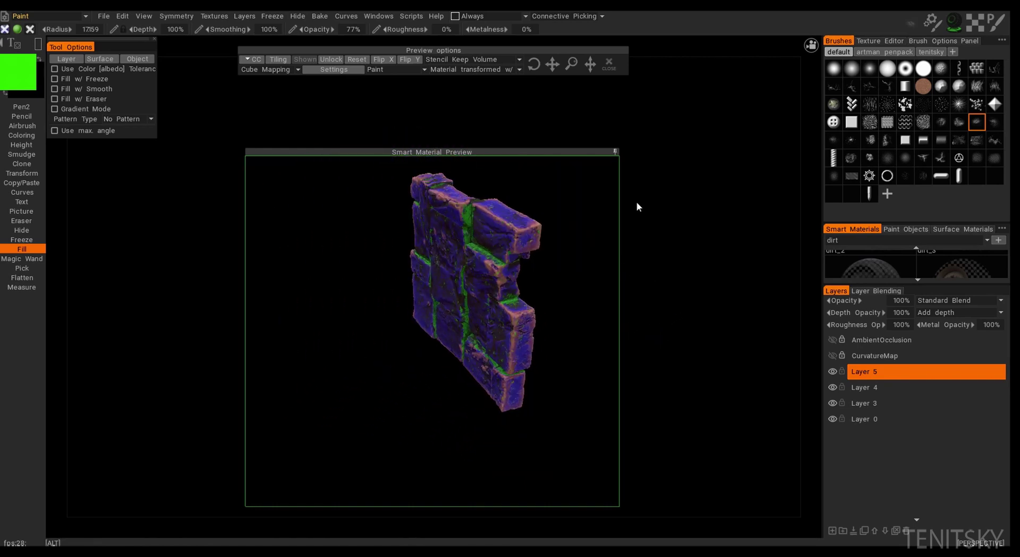
With the Smart Material Preview collapsed, clear the active smart material and add an empty paint layer above Layer 5.
{"action": "left_click", "coordinate": [615, 152]}
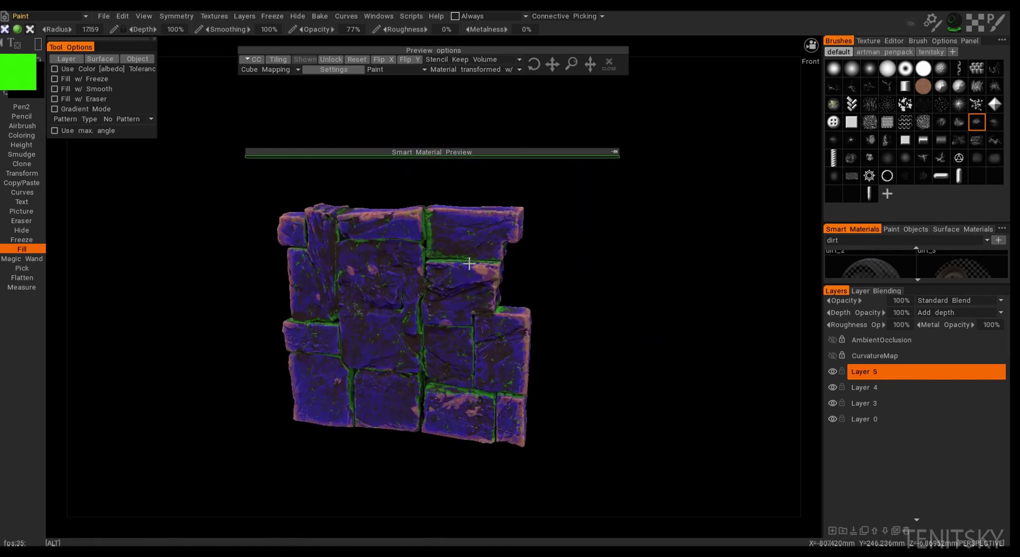
{"action": "left_click", "coordinate": [954, 26]}
{"action": "scroll", "coordinate": [871, 160], "scroll_direction": "up", "scroll_amount": 5}
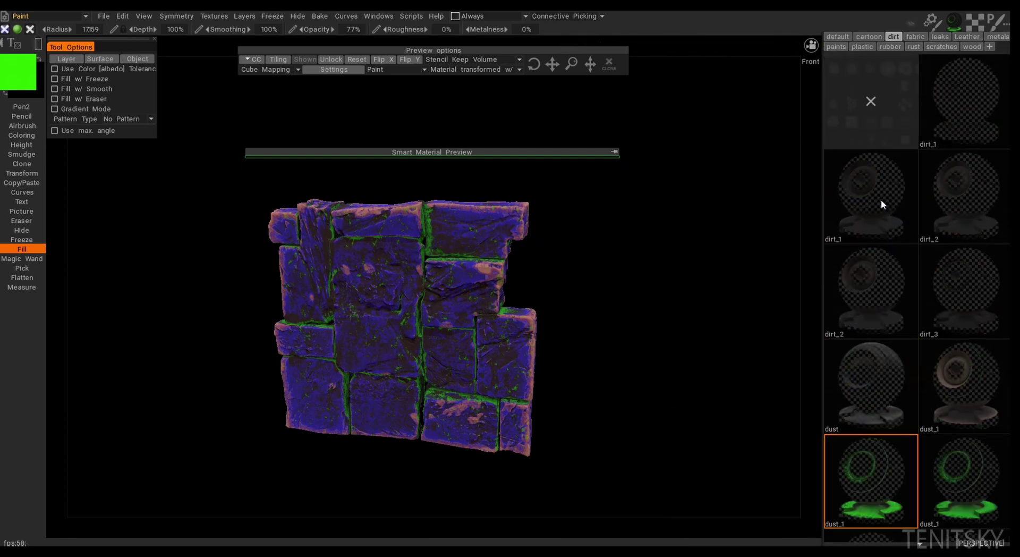
{"action": "left_click", "coordinate": [872, 121]}
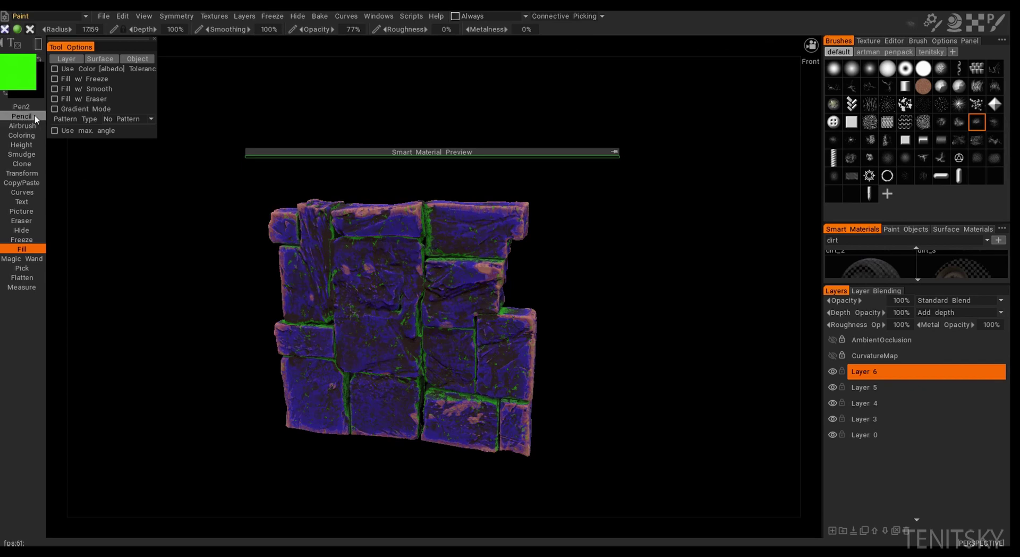
Paint plain green over the wall's central stones on Layer 6 using Pen2 in freehand stroke mode with a radius of about 84.
{"action": "left_click", "coordinate": [21, 106]}
{"action": "left_click_drag", "start_coordinate": [370, 333], "coordinate": [475, 314], "text": "ctrl"}
{"action": "key", "text": "e"}
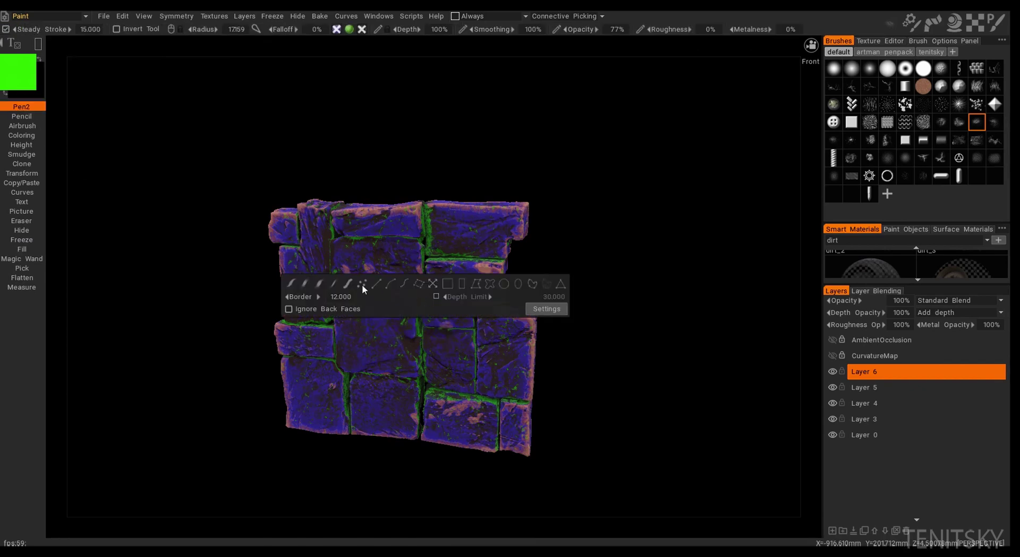
{"action": "left_click", "coordinate": [346, 284]}
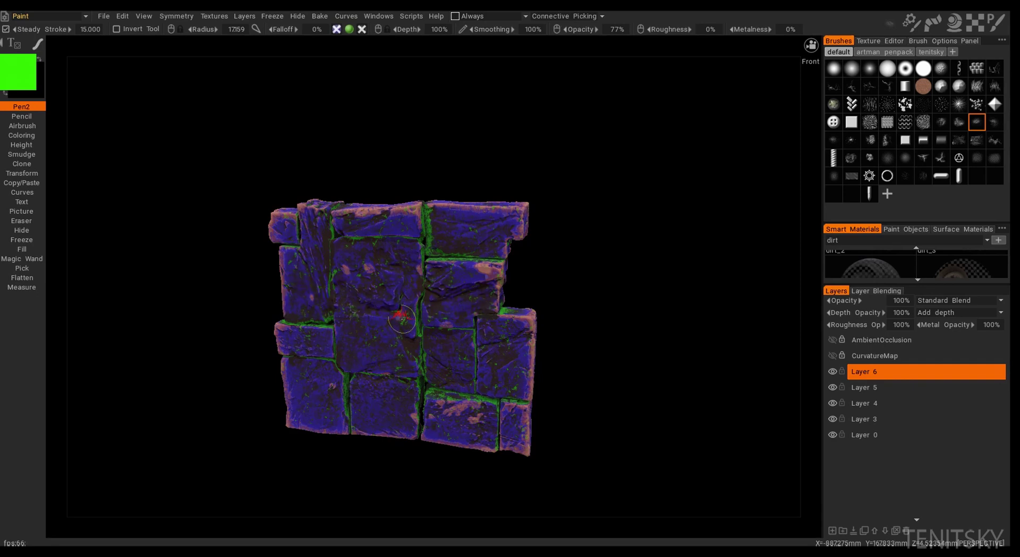
{"action": "right_click_drag", "start_coordinate": [402, 319], "coordinate": [472, 318]}
{"action": "mouse_move", "coordinate": [384, 303]}
{"action": "left_mouse_down"}
{"action": "mouse_move", "coordinate": [370, 319]}
{"action": "mouse_move", "coordinate": [427, 357]}
{"action": "left_mouse_up"}
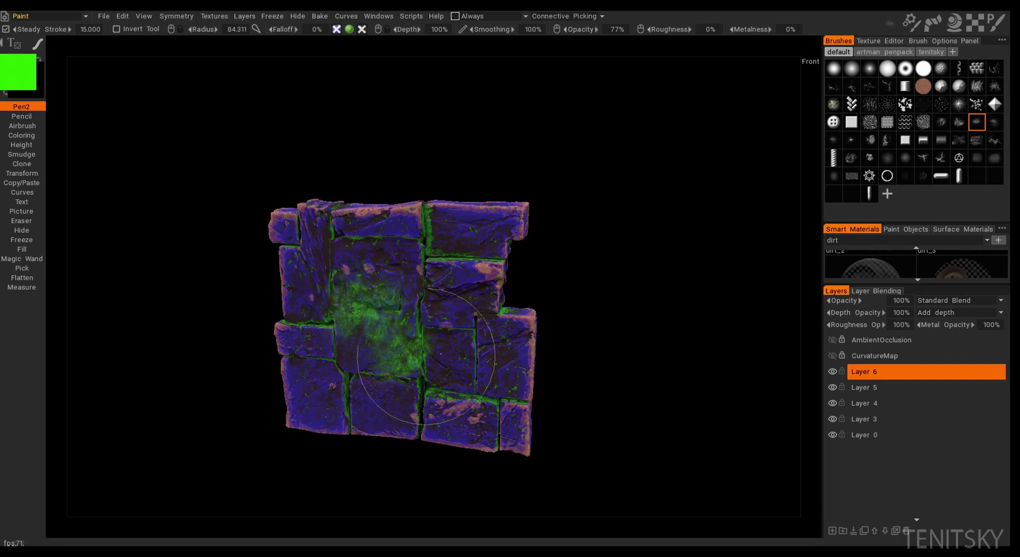
{"action": "mouse_move", "coordinate": [430, 288]}
{"action": "left_mouse_down"}
{"action": "mouse_move", "coordinate": [387, 293]}
{"action": "mouse_move", "coordinate": [421, 364]}
{"action": "mouse_move", "coordinate": [462, 348]}
{"action": "left_mouse_up"}
{"action": "mouse_move", "coordinate": [427, 297]}
{"action": "right_mouse_down", "text": "alt"}
{"action": "mouse_move", "coordinate": [426, 311]}
{"action": "mouse_move", "coordinate": [473, 283]}
{"action": "right_mouse_up", "text": "alt"}
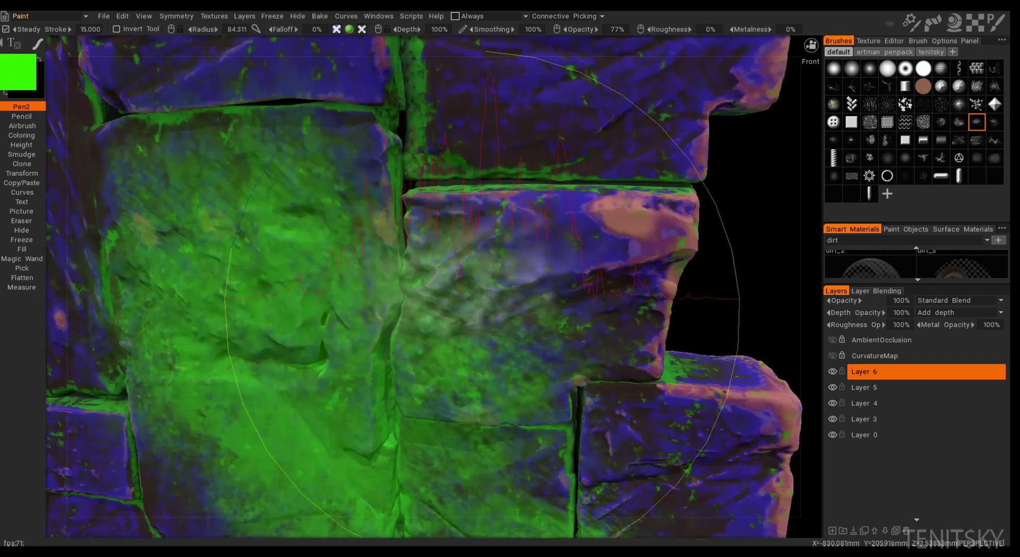
{"action": "mouse_move", "coordinate": [473, 282]}
{"action": "left_mouse_down"}
{"action": "mouse_move", "coordinate": [531, 234]}
{"action": "mouse_move", "coordinate": [499, 202]}
{"action": "left_mouse_up"}
{"action": "scroll", "coordinate": [519, 285], "scroll_direction": "down", "scroll_amount": 5}
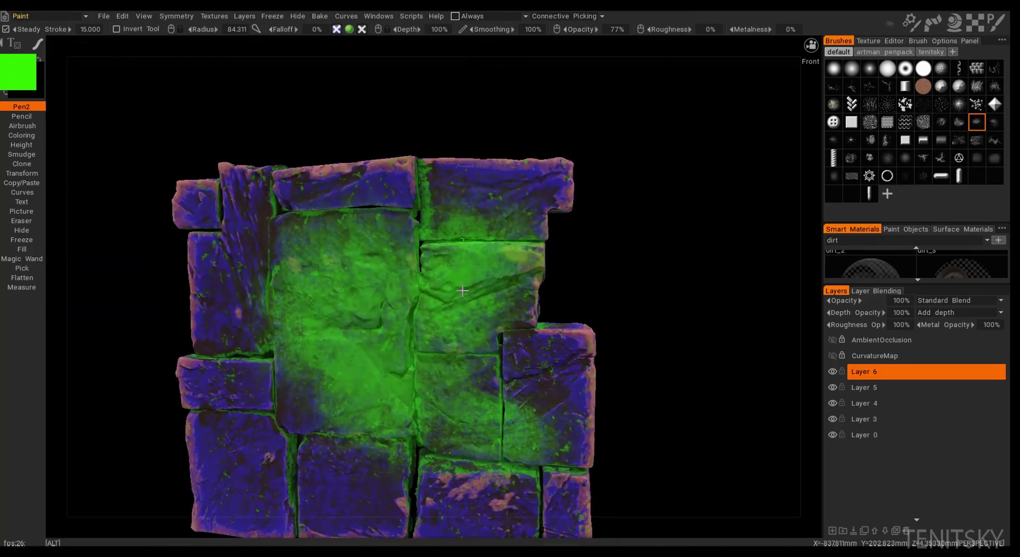
Switch to a different grungy brush alpha and paint green over the remaining front stones and the wall's side faces.
{"action": "left_click", "coordinate": [959, 121]}
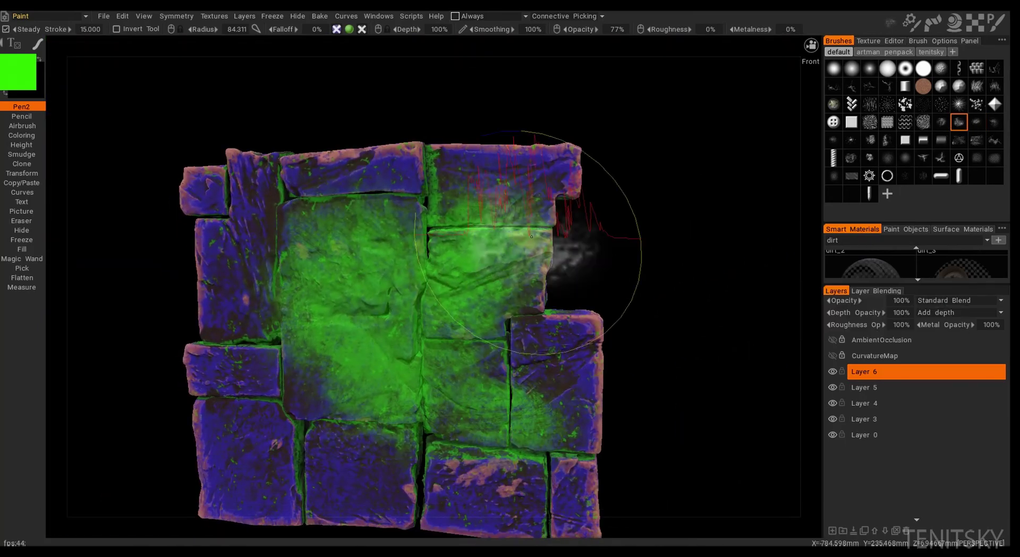
{"action": "middle_click_drag", "start_coordinate": [550, 240], "coordinate": [579, 211], "text": "alt"}
{"action": "mouse_move", "coordinate": [310, 334]}
{"action": "left_mouse_down"}
{"action": "mouse_move", "coordinate": [318, 370]}
{"action": "mouse_move", "coordinate": [255, 255]}
{"action": "mouse_move", "coordinate": [241, 406]}
{"action": "mouse_move", "coordinate": [263, 447]}
{"action": "left_mouse_up"}
{"action": "left_click_drag", "start_coordinate": [346, 478], "coordinate": [342, 454]}
{"action": "mouse_move", "coordinate": [523, 479]}
{"action": "left_mouse_down"}
{"action": "mouse_move", "coordinate": [567, 483]}
{"action": "mouse_move", "coordinate": [582, 330]}
{"action": "mouse_move", "coordinate": [508, 150]}
{"action": "mouse_move", "coordinate": [250, 176]}
{"action": "mouse_move", "coordinate": [250, 205]}
{"action": "mouse_move", "coordinate": [278, 197]}
{"action": "left_mouse_up"}
{"action": "left_click_drag", "start_coordinate": [278, 196], "coordinate": [341, 191], "text": "alt"}
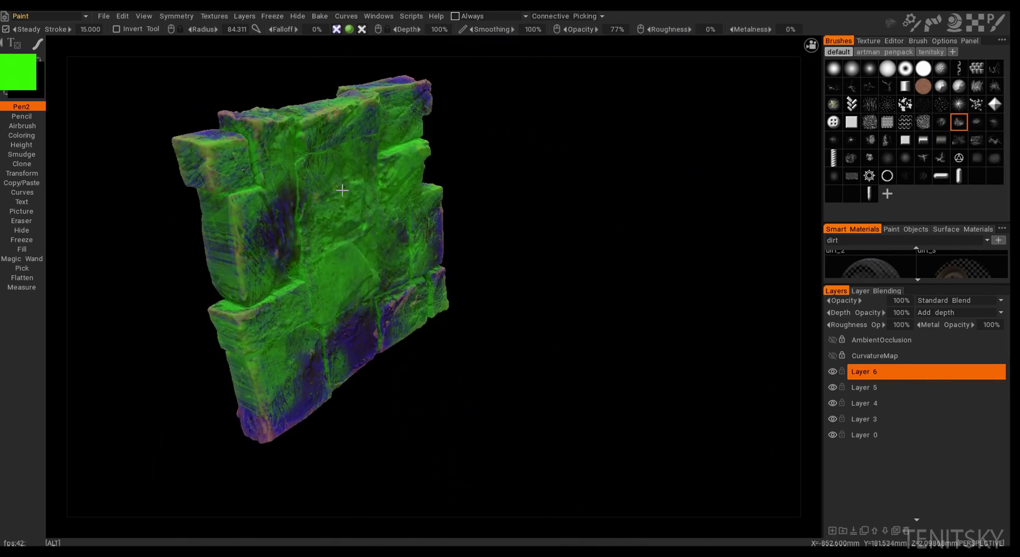
{"action": "mouse_move", "coordinate": [246, 139]}
{"action": "left_mouse_down"}
{"action": "mouse_move", "coordinate": [209, 178]}
{"action": "mouse_move", "coordinate": [215, 261]}
{"action": "left_mouse_up"}
Erase patches of the green paint across the front stones and side of the wall with the Eraser and a branching crack brush alpha.
{"action": "mouse_move", "coordinate": [398, 274]}
{"action": "left_mouse_down", "text": "alt"}
{"action": "mouse_move", "coordinate": [359, 276]}
{"action": "mouse_move", "coordinate": [329, 382]}
{"action": "left_mouse_up", "text": "alt"}
{"action": "left_click", "coordinate": [22, 223]}
{"action": "mouse_move", "coordinate": [298, 276]}
{"action": "left_mouse_down"}
{"action": "mouse_move", "coordinate": [332, 313]}
{"action": "mouse_move", "coordinate": [335, 375]}
{"action": "mouse_move", "coordinate": [314, 351]}
{"action": "mouse_move", "coordinate": [374, 224]}
{"action": "left_mouse_up"}
{"action": "mouse_move", "coordinate": [265, 240]}
{"action": "left_mouse_down"}
{"action": "mouse_move", "coordinate": [209, 365]}
{"action": "mouse_move", "coordinate": [217, 210]}
{"action": "mouse_move", "coordinate": [255, 250]}
{"action": "mouse_move", "coordinate": [442, 301]}
{"action": "mouse_move", "coordinate": [287, 273]}
{"action": "mouse_move", "coordinate": [436, 212]}
{"action": "mouse_move", "coordinate": [372, 204]}
{"action": "mouse_move", "coordinate": [464, 177]}
{"action": "mouse_move", "coordinate": [400, 165]}
{"action": "mouse_move", "coordinate": [382, 352]}
{"action": "mouse_move", "coordinate": [310, 357]}
{"action": "mouse_move", "coordinate": [306, 334]}
{"action": "mouse_move", "coordinate": [322, 349]}
{"action": "left_mouse_up"}
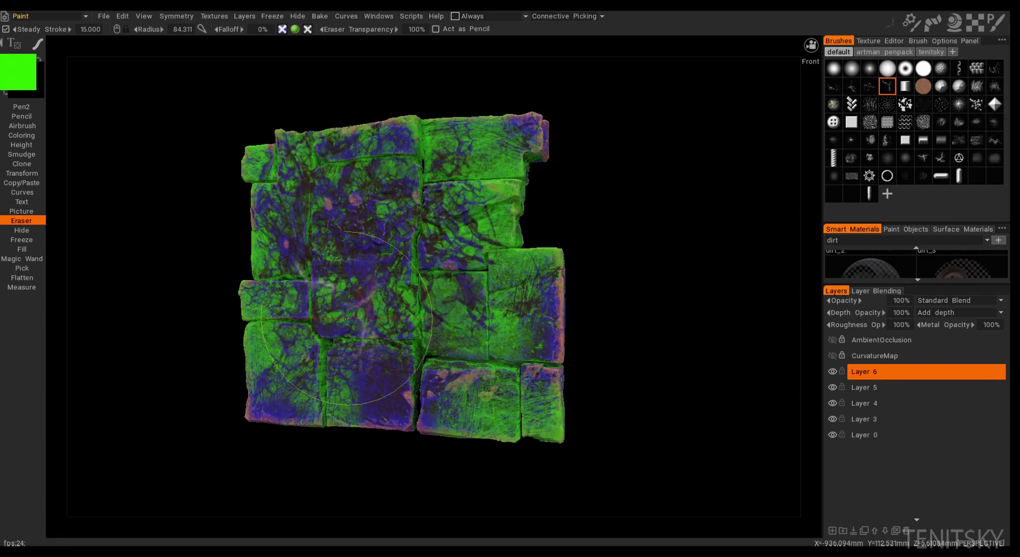
{"action": "mouse_move", "coordinate": [524, 250]}
{"action": "left_mouse_down", "text": "alt"}
{"action": "mouse_move", "coordinate": [502, 261]}
{"action": "mouse_move", "coordinate": [481, 177]}
{"action": "left_mouse_up", "text": "alt"}
{"action": "mouse_move", "coordinate": [457, 248]}
{"action": "left_mouse_down"}
{"action": "mouse_move", "coordinate": [434, 277]}
{"action": "mouse_move", "coordinate": [428, 253]}
{"action": "mouse_move", "coordinate": [318, 317]}
{"action": "mouse_move", "coordinate": [320, 328]}
{"action": "mouse_move", "coordinate": [425, 348]}
{"action": "left_mouse_up"}
{"action": "mouse_move", "coordinate": [472, 409]}
{"action": "left_mouse_down", "text": "alt"}
{"action": "mouse_move", "coordinate": [499, 405]}
{"action": "mouse_move", "coordinate": [412, 340]}
{"action": "left_mouse_up", "text": "alt"}
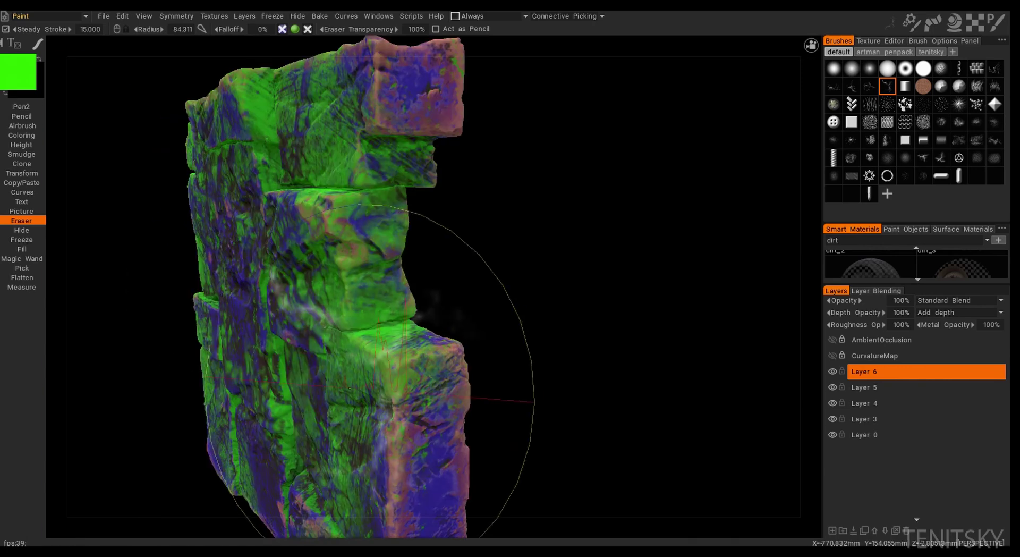
Hide Layer 6 so only the smart material layers show on the wall.
{"action": "left_click_drag", "start_coordinate": [350, 388], "coordinate": [435, 384], "text": "alt"}
{"action": "right_click_drag", "start_coordinate": [435, 384], "coordinate": [440, 331], "text": "alt"}
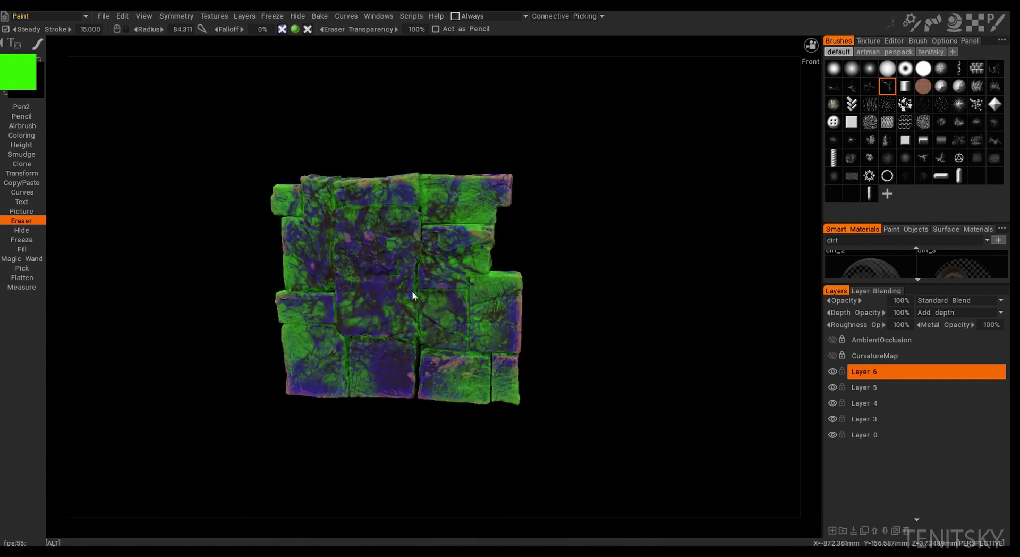
{"action": "scroll", "coordinate": [415, 298], "scroll_direction": "up", "scroll_amount": 3}
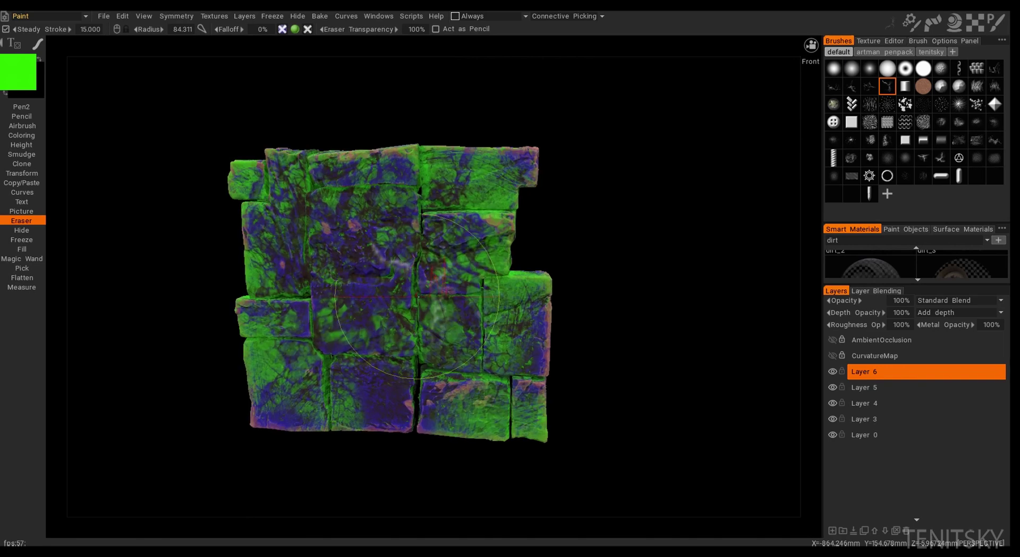
{"action": "left_click", "coordinate": [837, 375]}
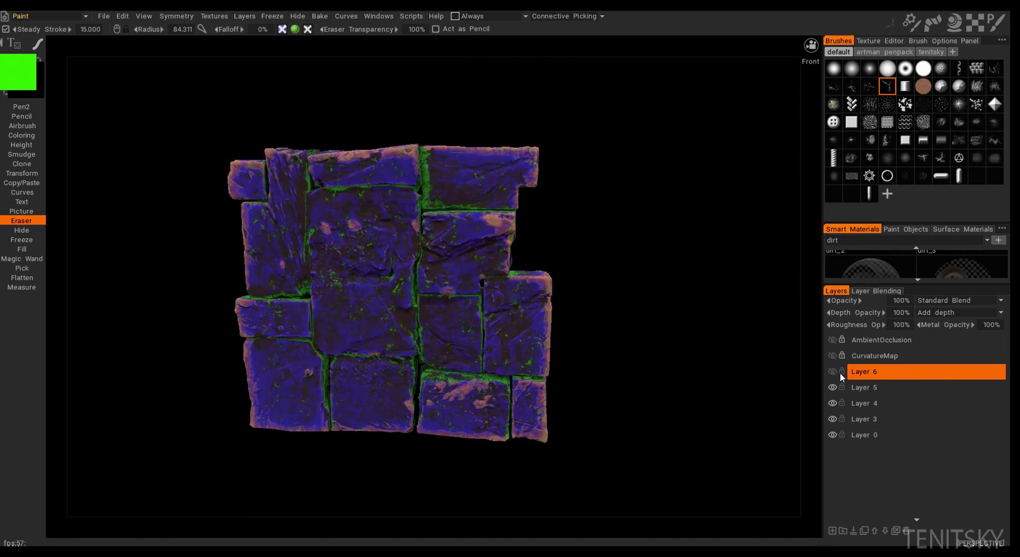
{"action": "right_click_drag", "start_coordinate": [617, 298], "coordinate": [583, 316]}
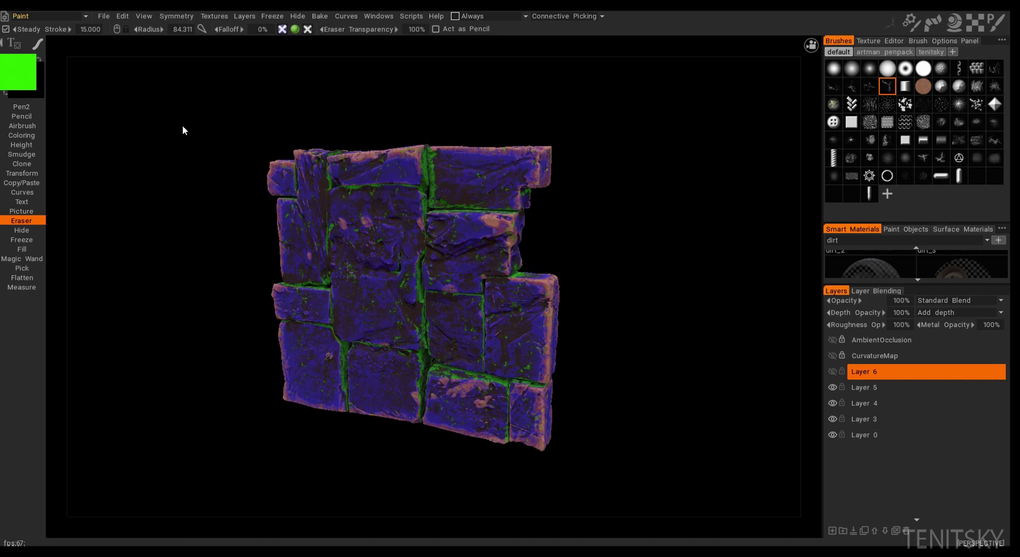
Start an Objects & Textures export with FBX as the file type, and cancel it without saving.
{"action": "left_click", "coordinate": [109, 17]}
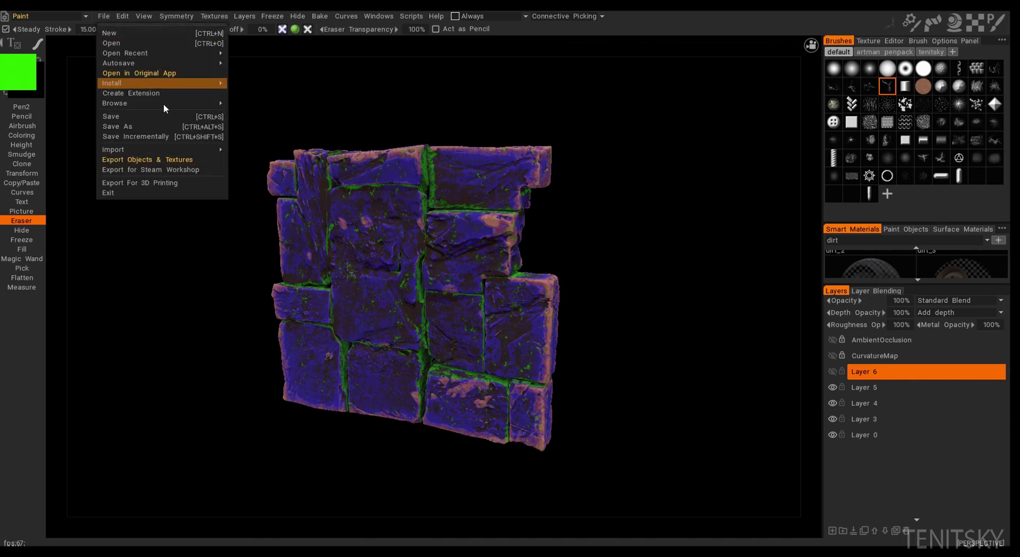
{"action": "left_click", "coordinate": [169, 159]}
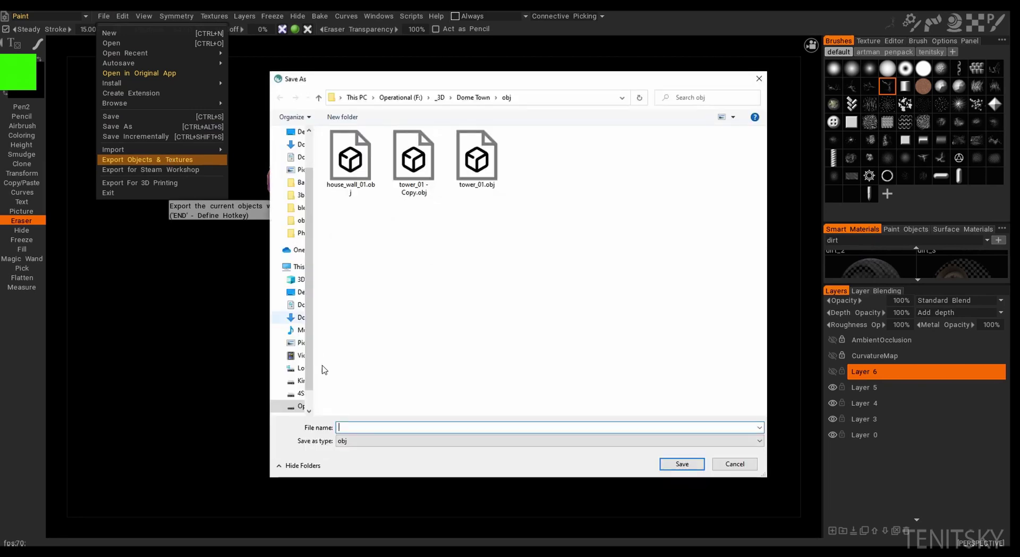
{"action": "left_click", "coordinate": [362, 441]}
{"action": "left_click", "coordinate": [360, 468]}
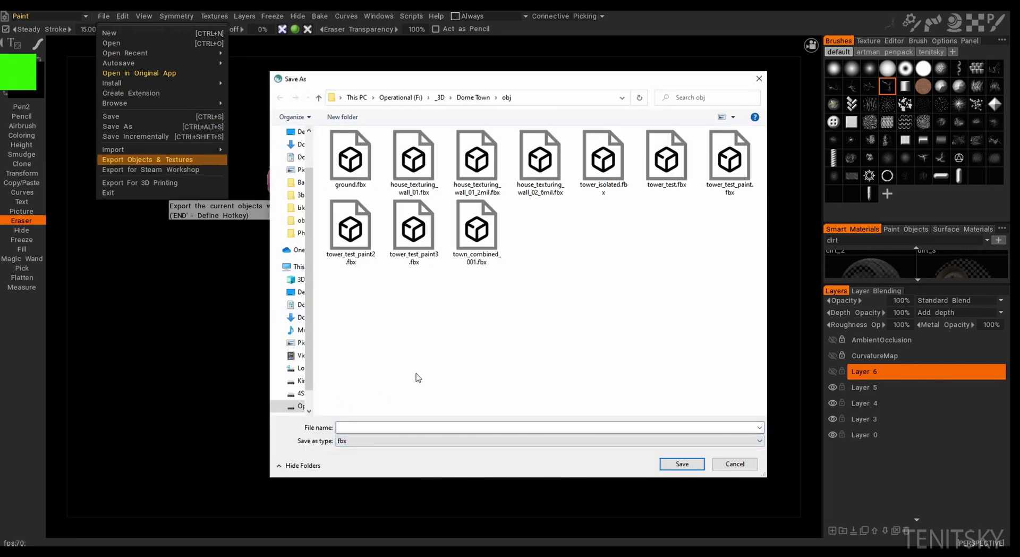
{"action": "left_click", "coordinate": [735, 464]}
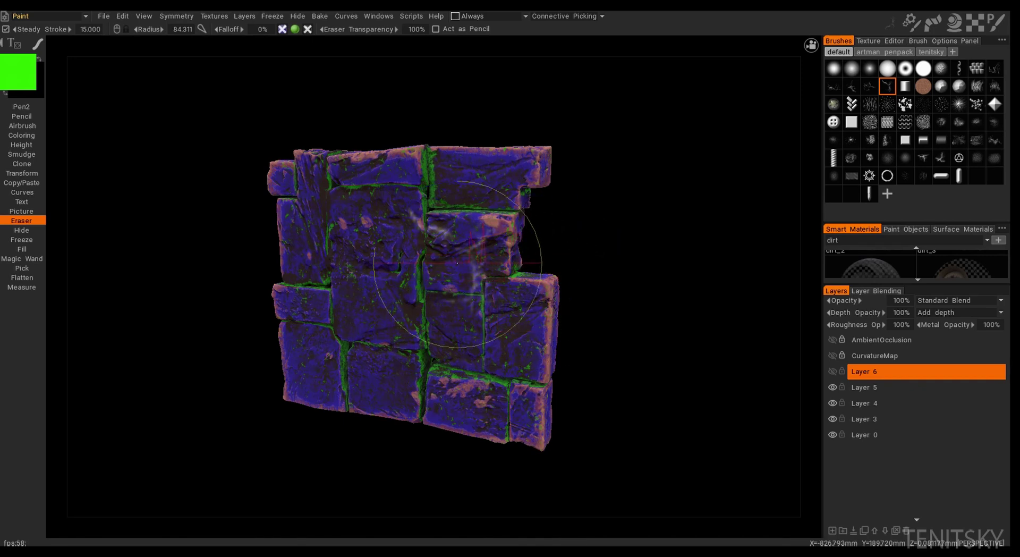
{"action": "left_click_drag", "start_coordinate": [440, 230], "coordinate": [533, 286], "text": "alt"}
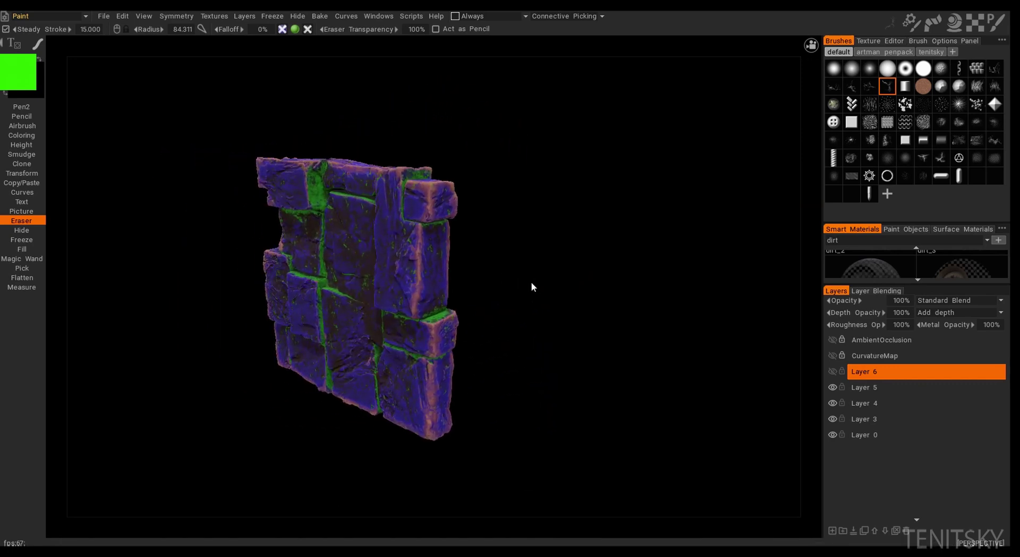